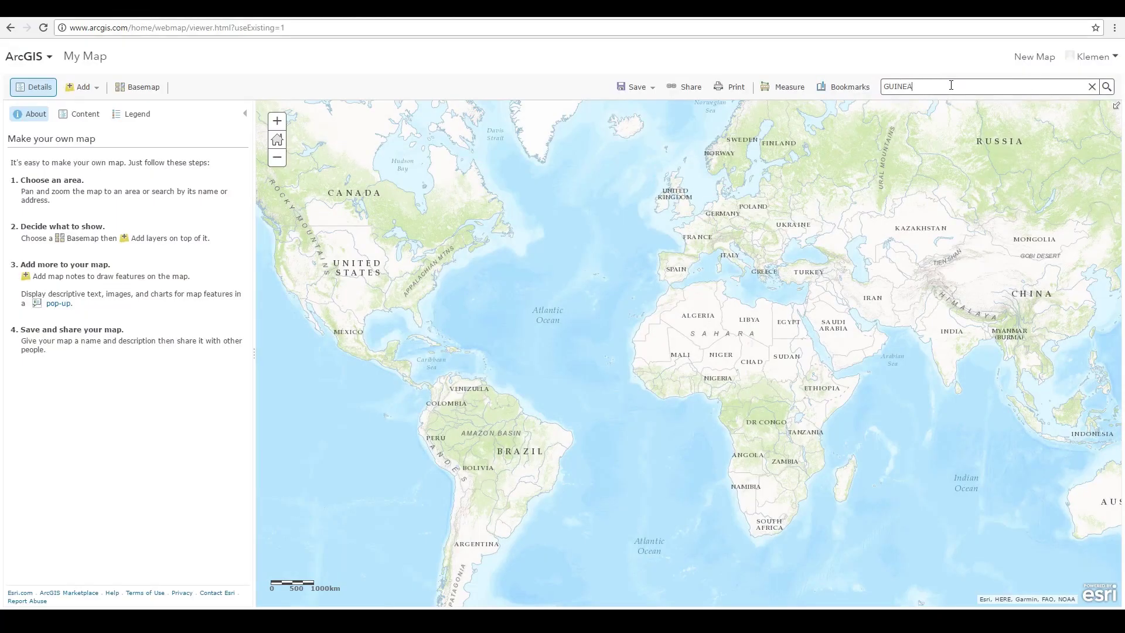
Zoom the map to Guinea-Bissau and switch the Sentinel Hub endpoint to its WMS address
left_click(935, 149)
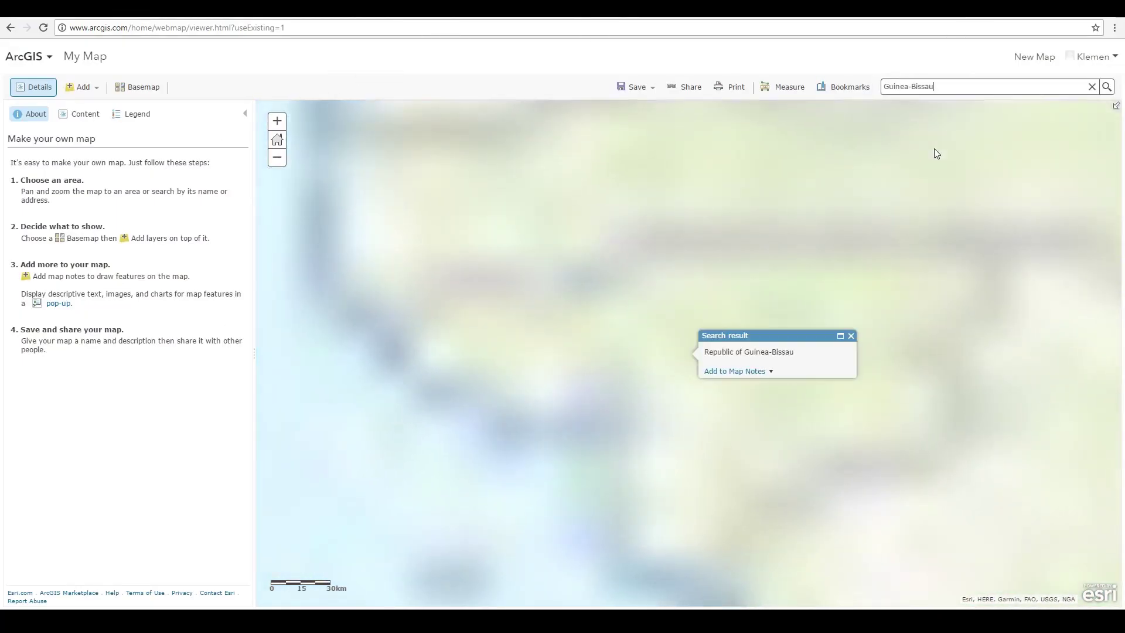
scroll(612, 353, "up", 1)
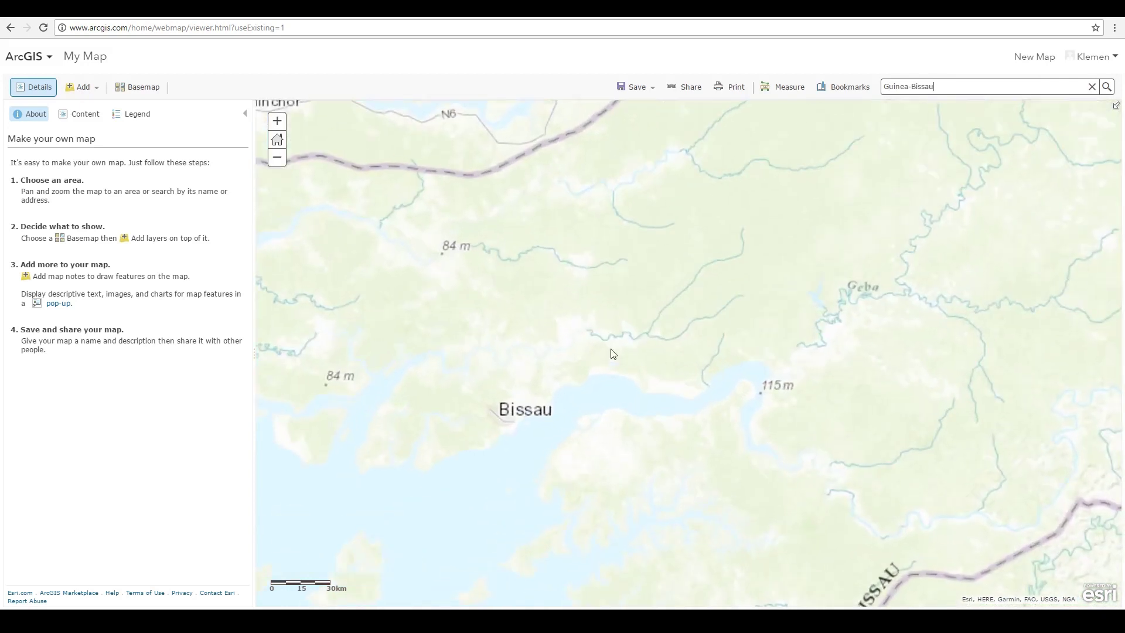
scroll(610, 352, "up", 1)
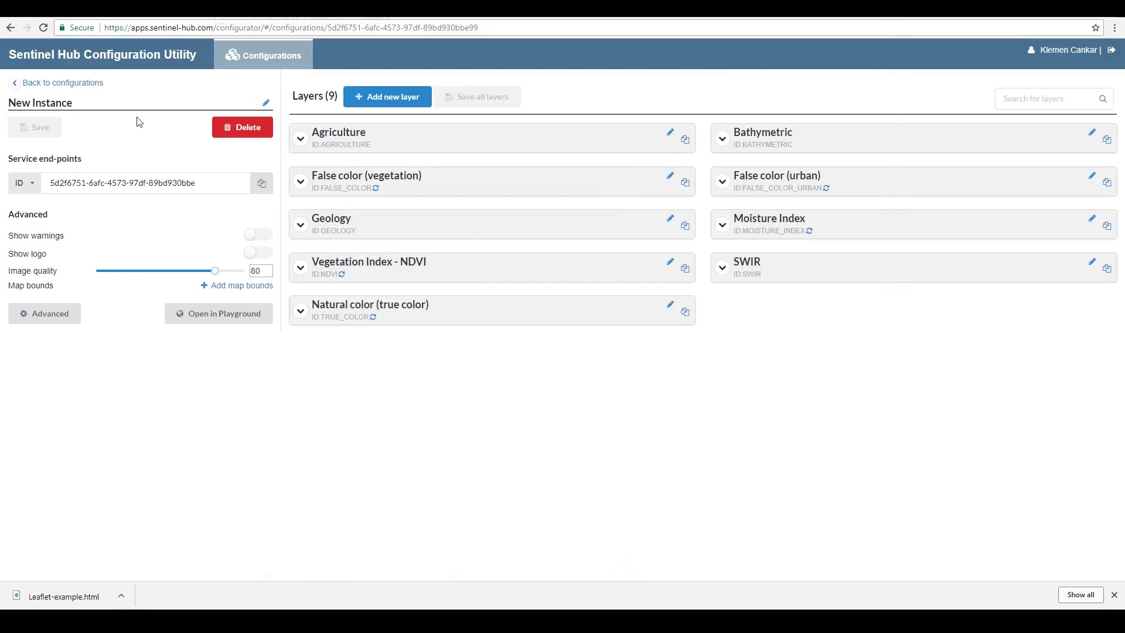
left_click(36, 184)
left_click(29, 226)
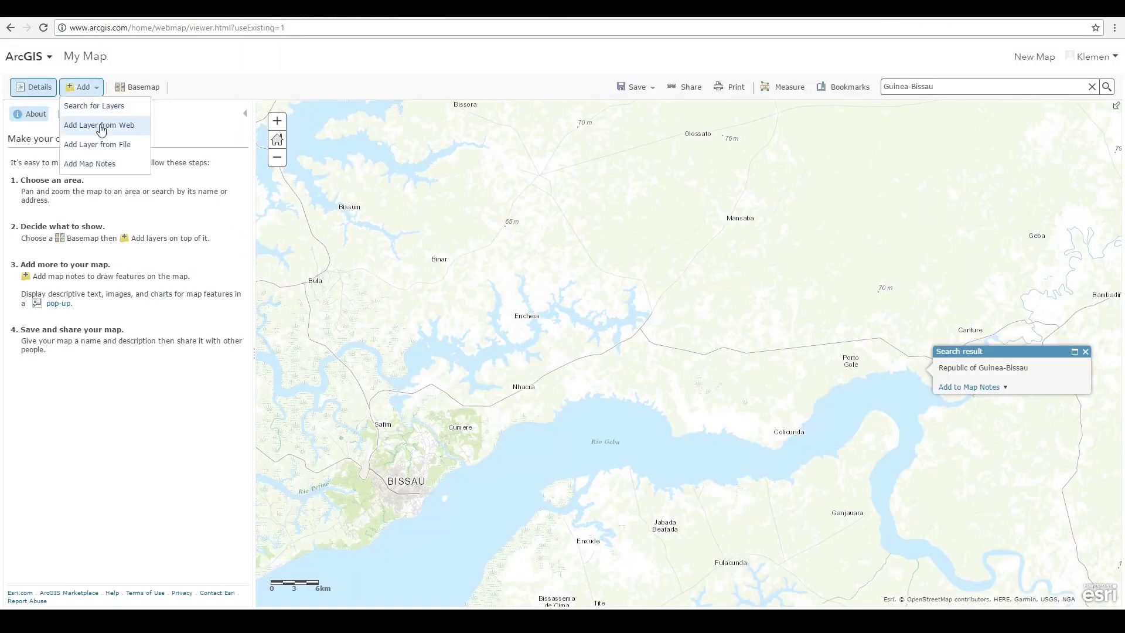
Add the pasted Sentinel Hub URL to the map as a WMS OGC web service layer
left_click(101, 129)
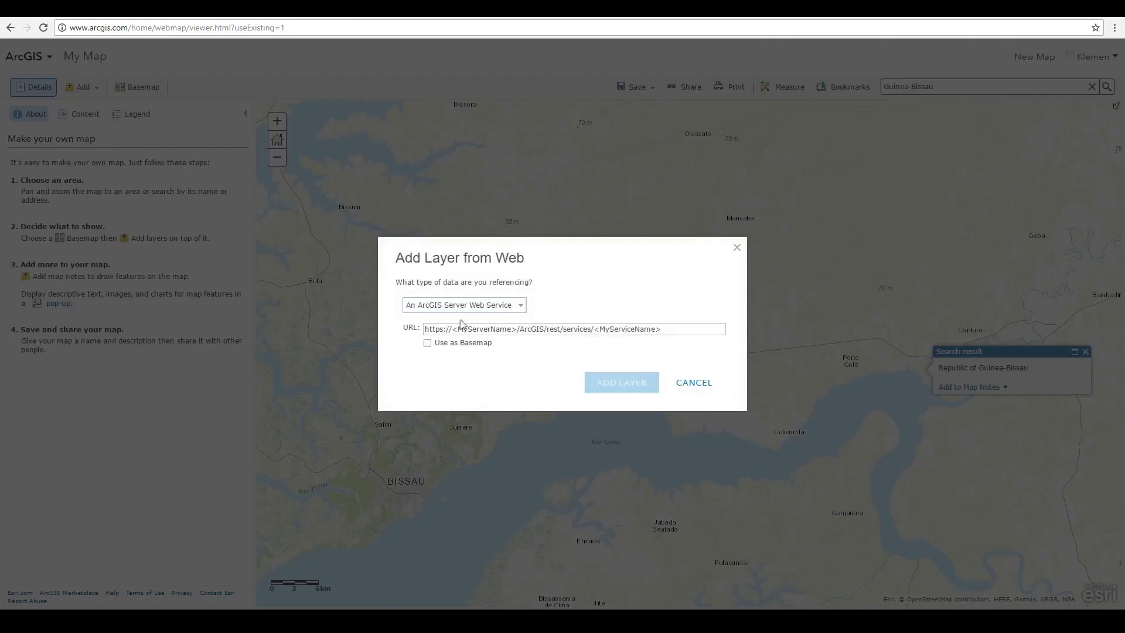
left_click(480, 306)
left_click(475, 328)
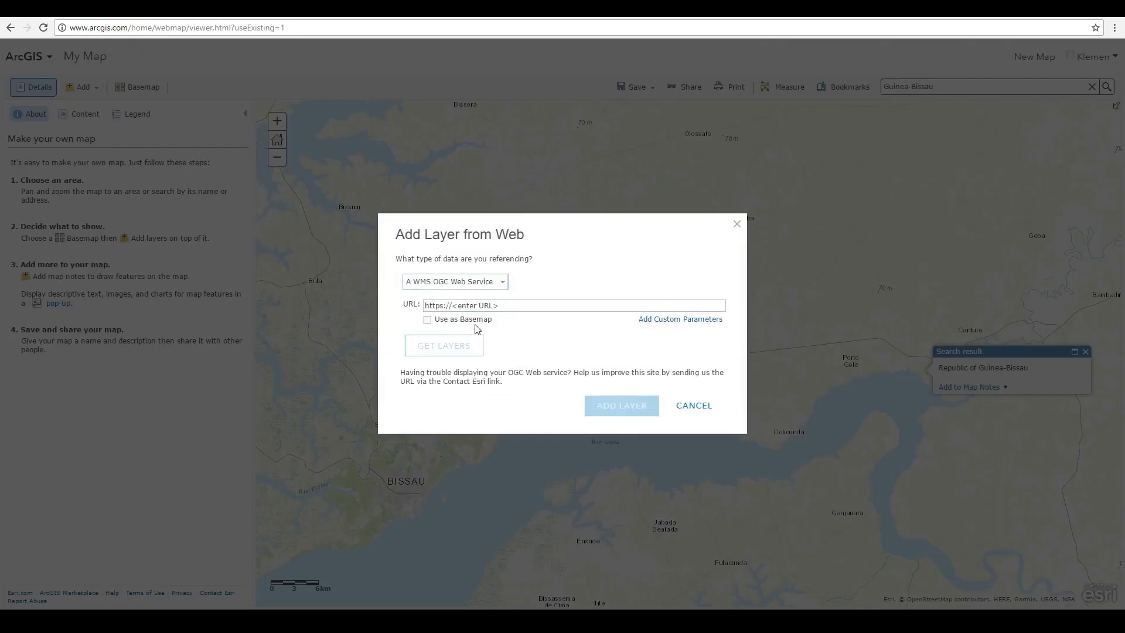
left_click(488, 308)
key("ctrl+v")
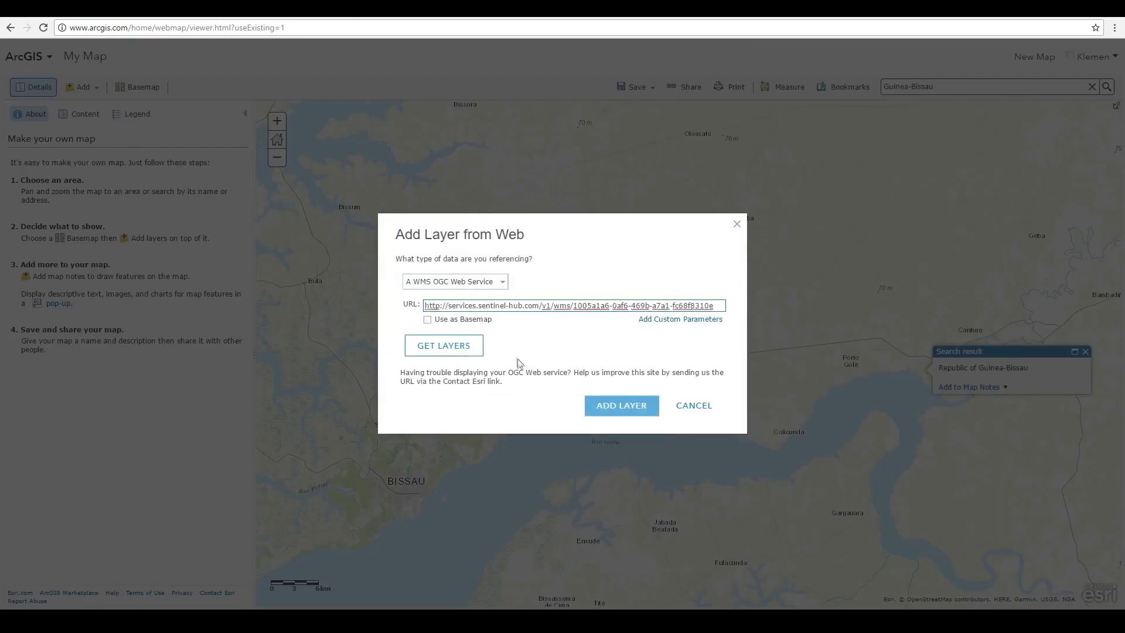
left_click(622, 411)
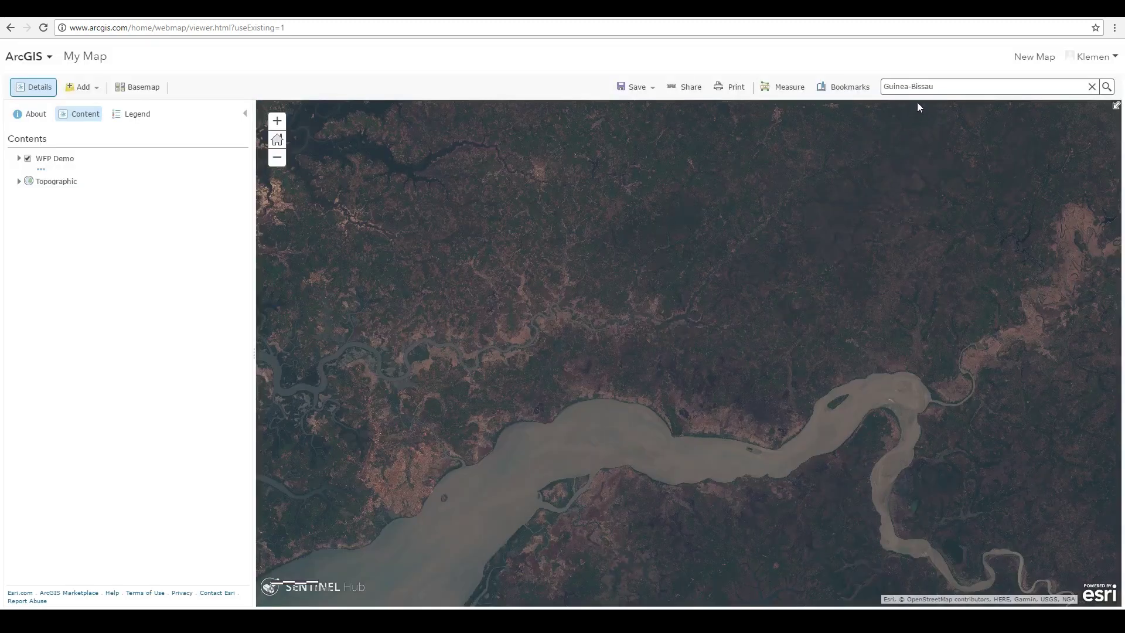
Replace the Guinea-Bissau search with Istanbul, Turkey and go there
triple_click(923, 88)
key("BackSpace")
left_click(929, 109)
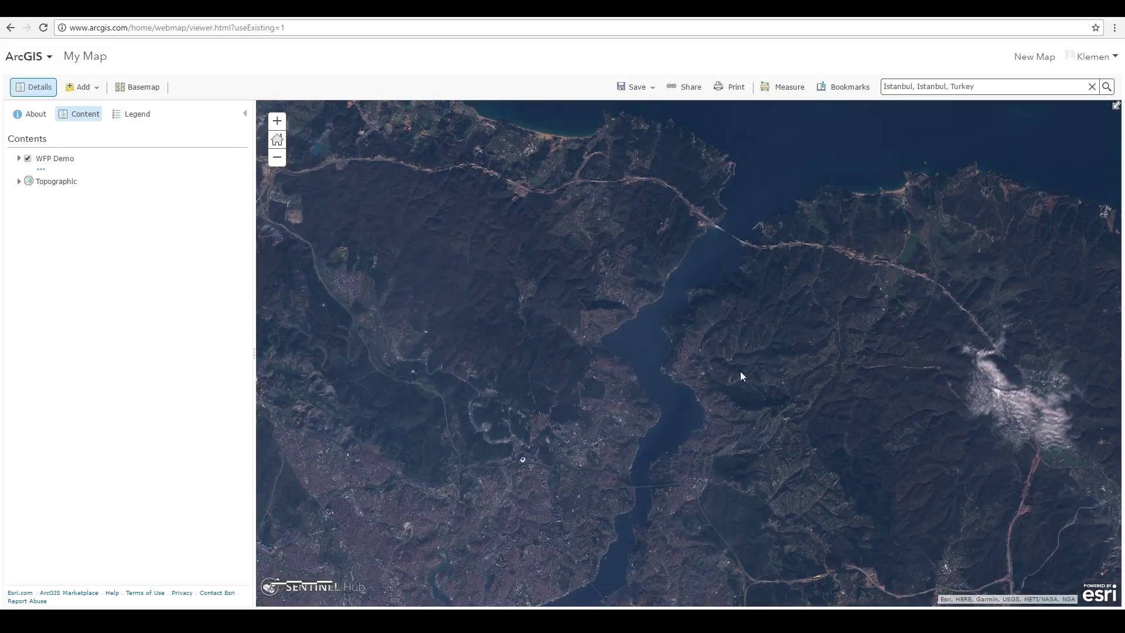
scroll(751, 224, "up", 1)
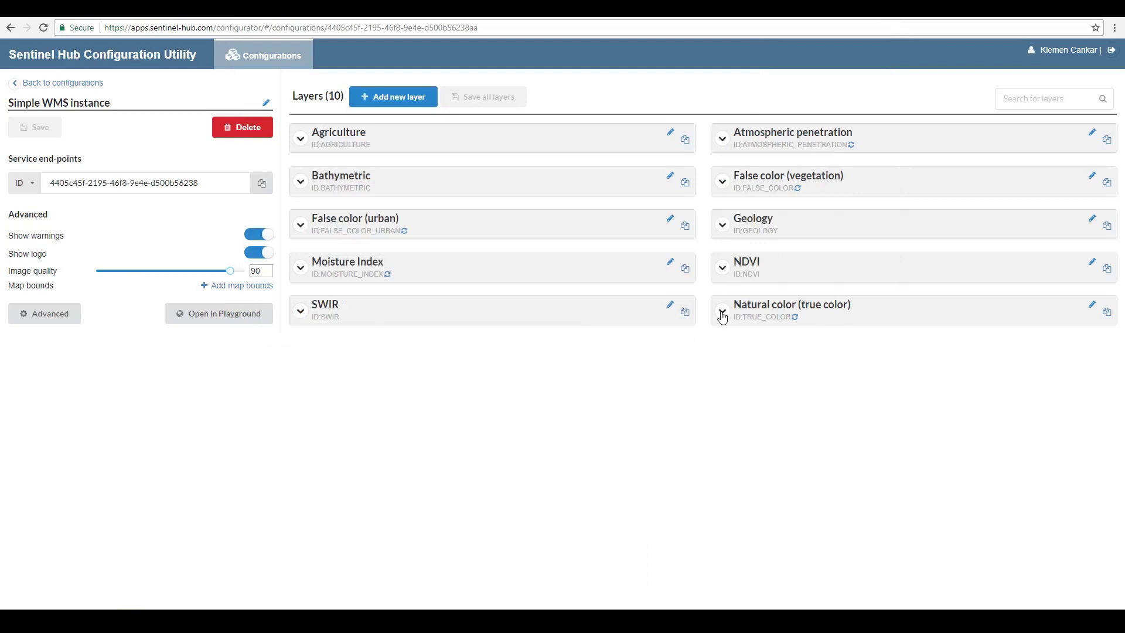
Enable the Natural color To date, set it to April 4, 2017, and save all layers
left_click(723, 311)
left_click(845, 456)
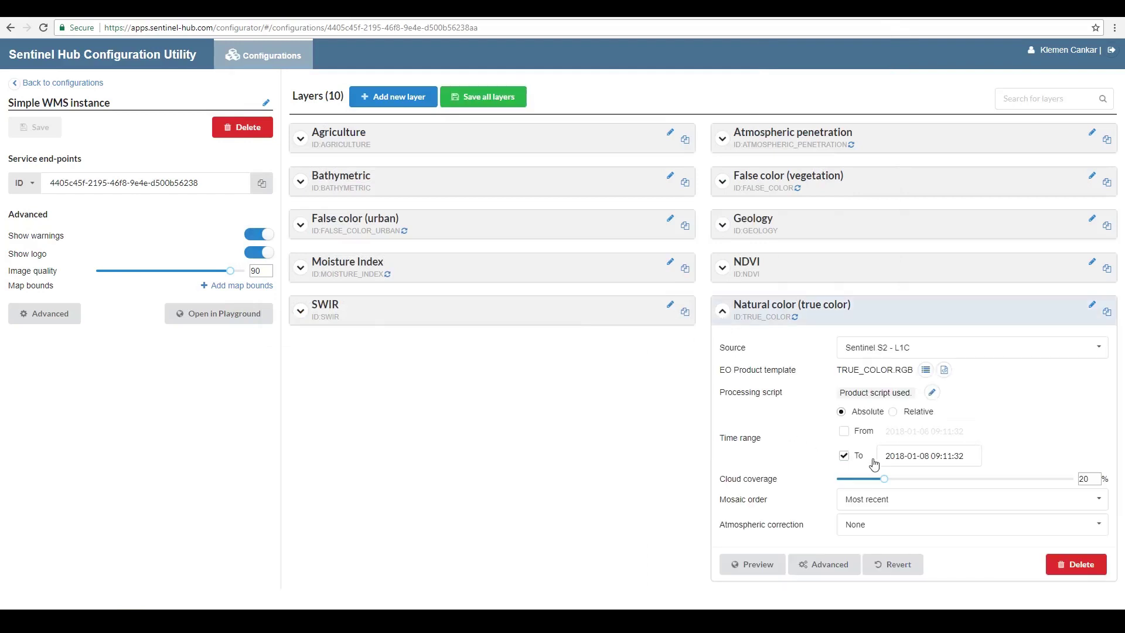
left_click(902, 456)
left_click(889, 305)
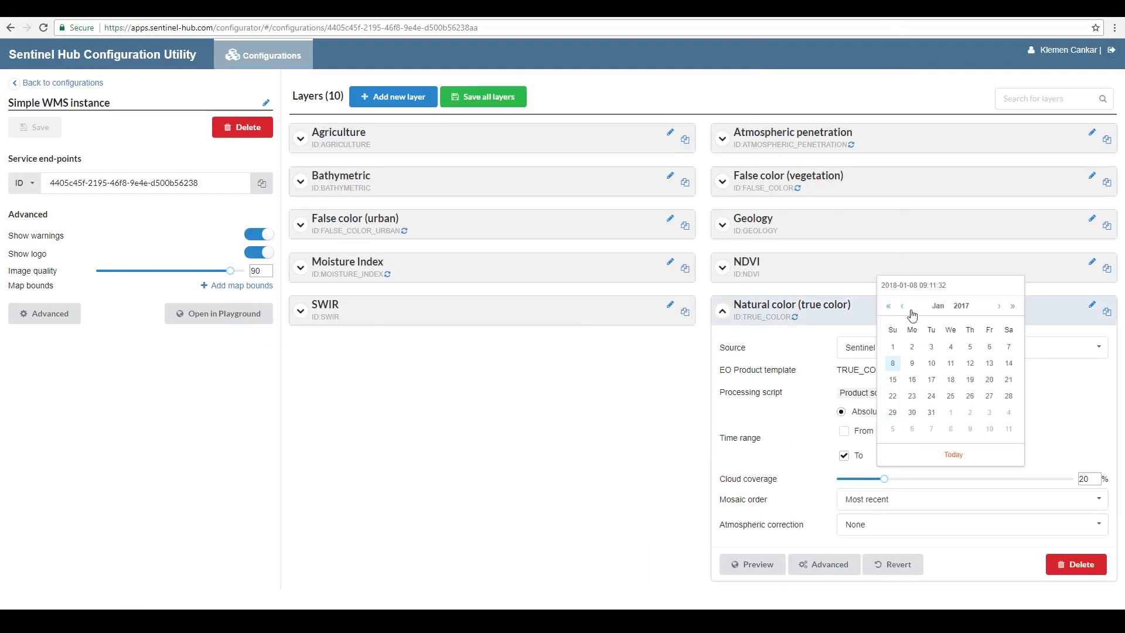
left_click(1000, 307)
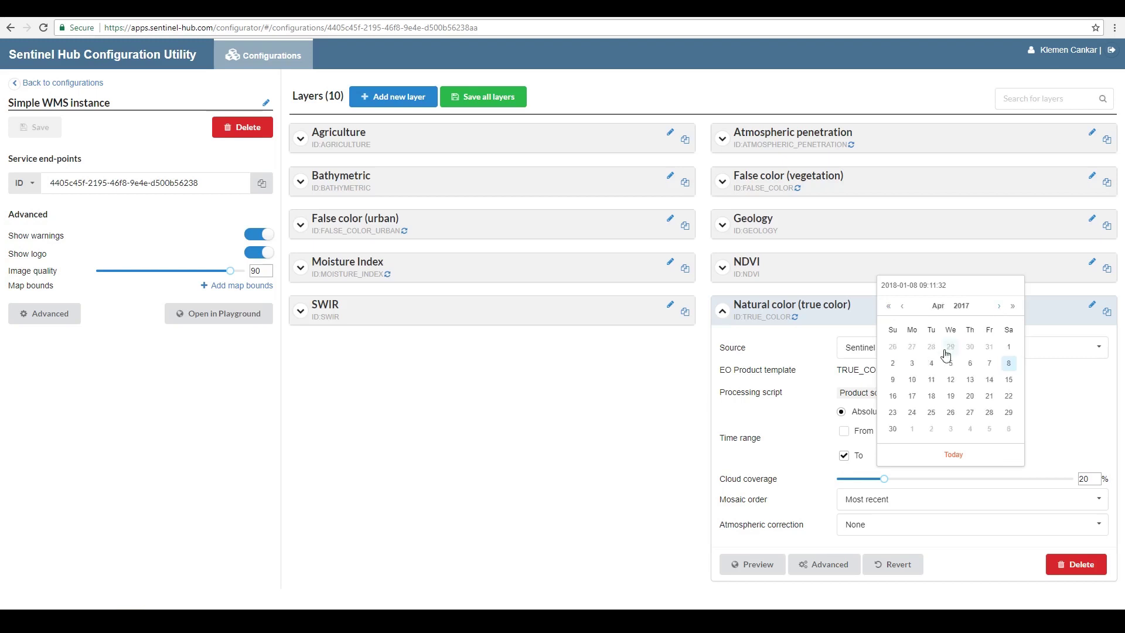
left_click(932, 363)
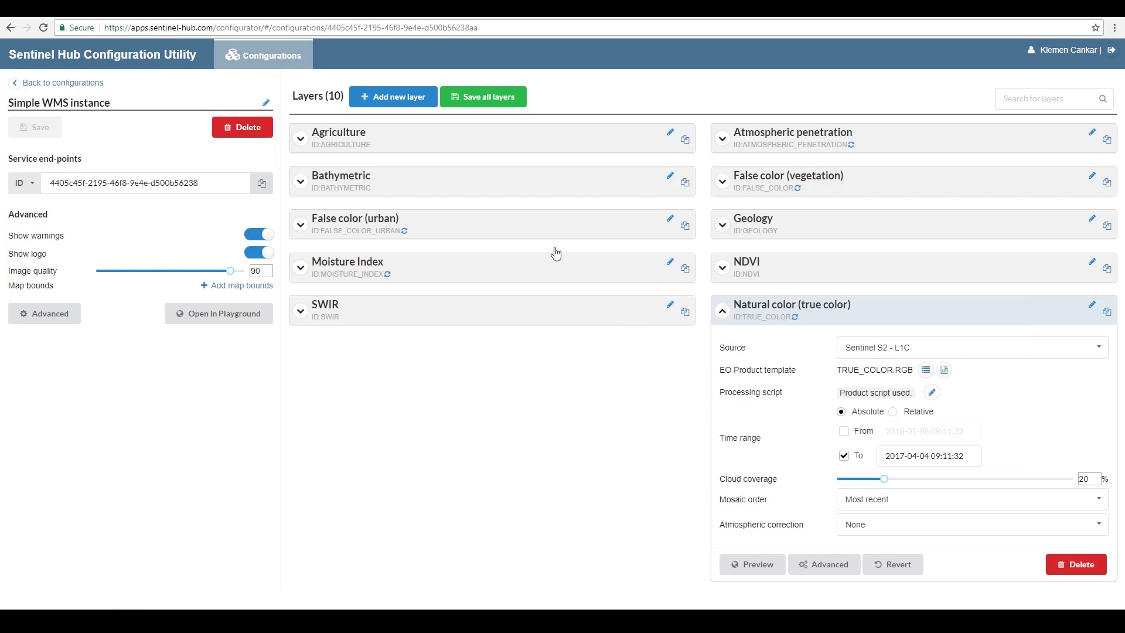
left_click(476, 96)
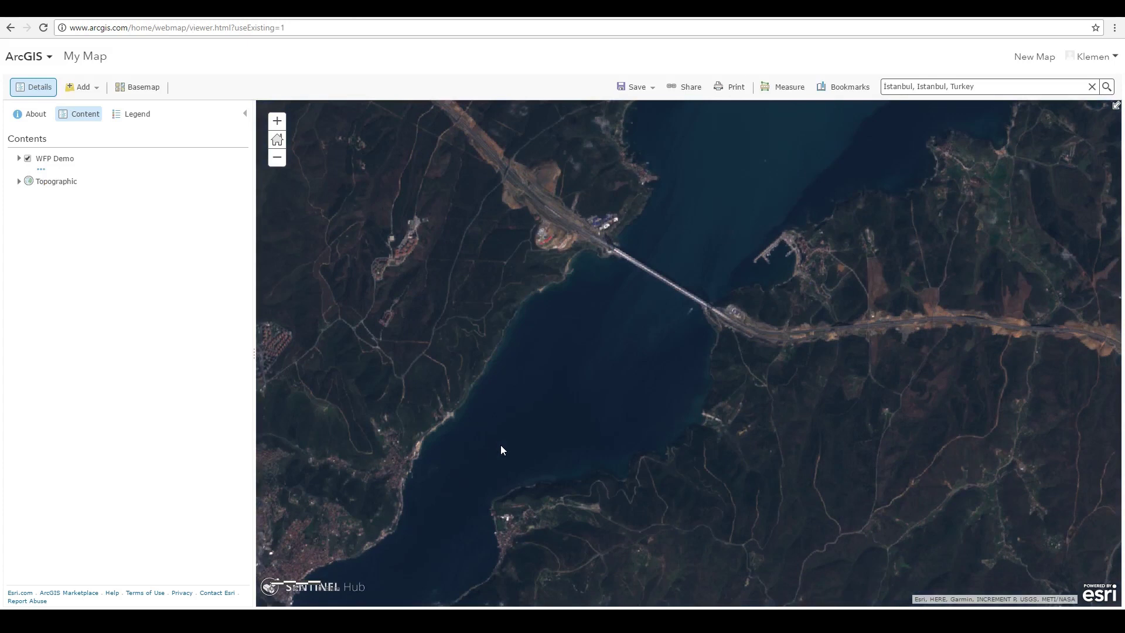
Replace the Istanbul search with 'den haag' and run the search
triple_click(977, 89)
type("den haag")
key("Return")
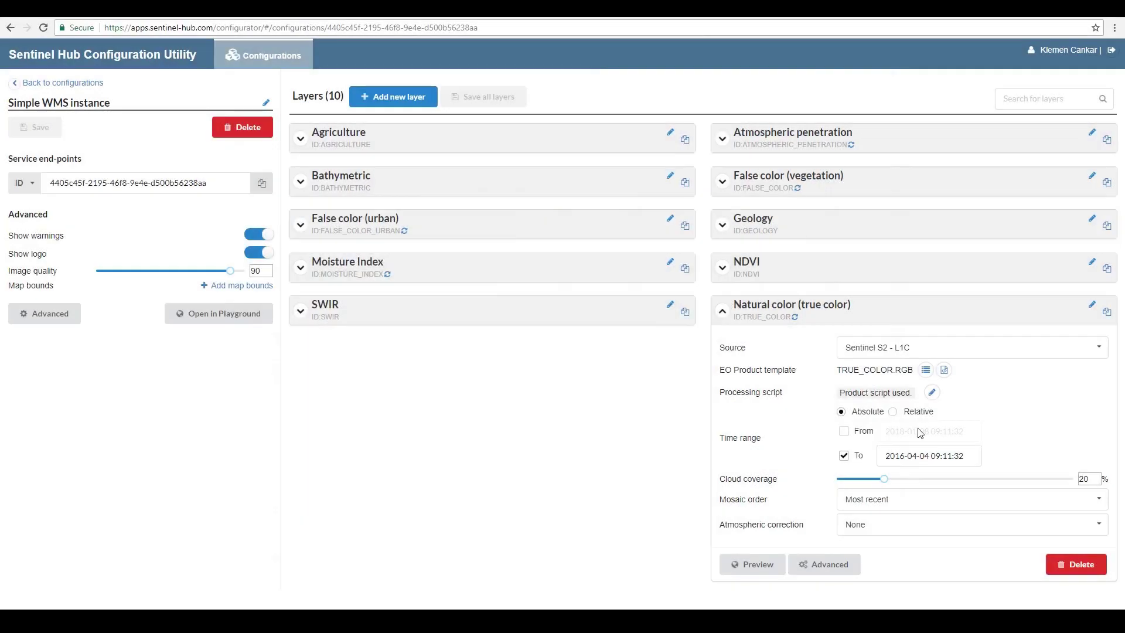
Set Natural color's end date to June 8, 2016 and mosaic order to Least cloud coverage, then save
left_click(928, 456)
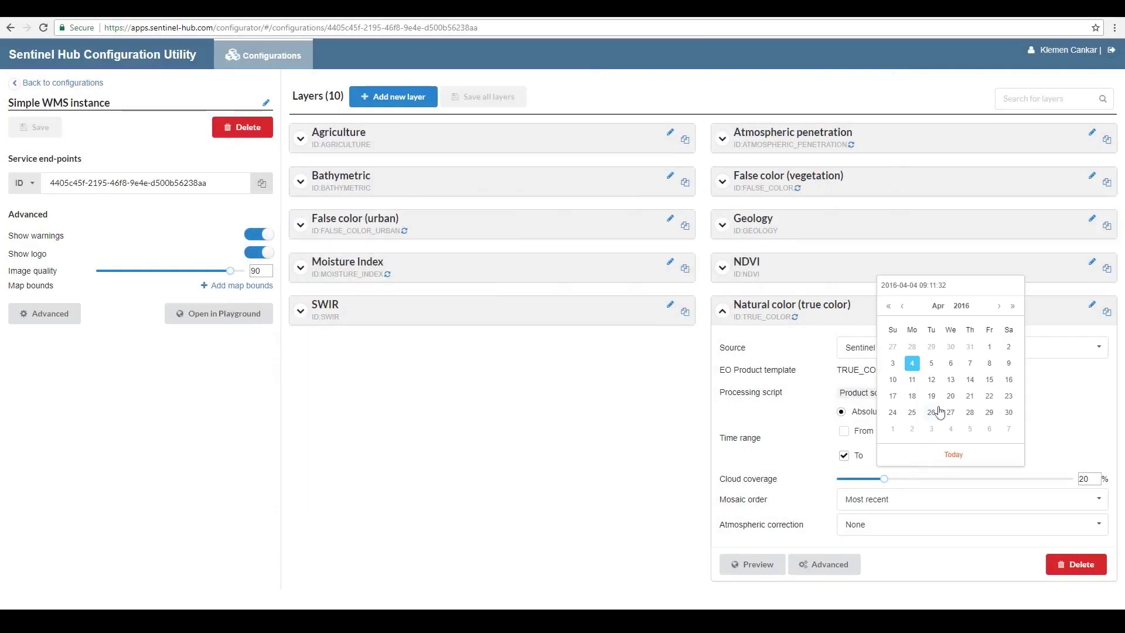
left_click(998, 307)
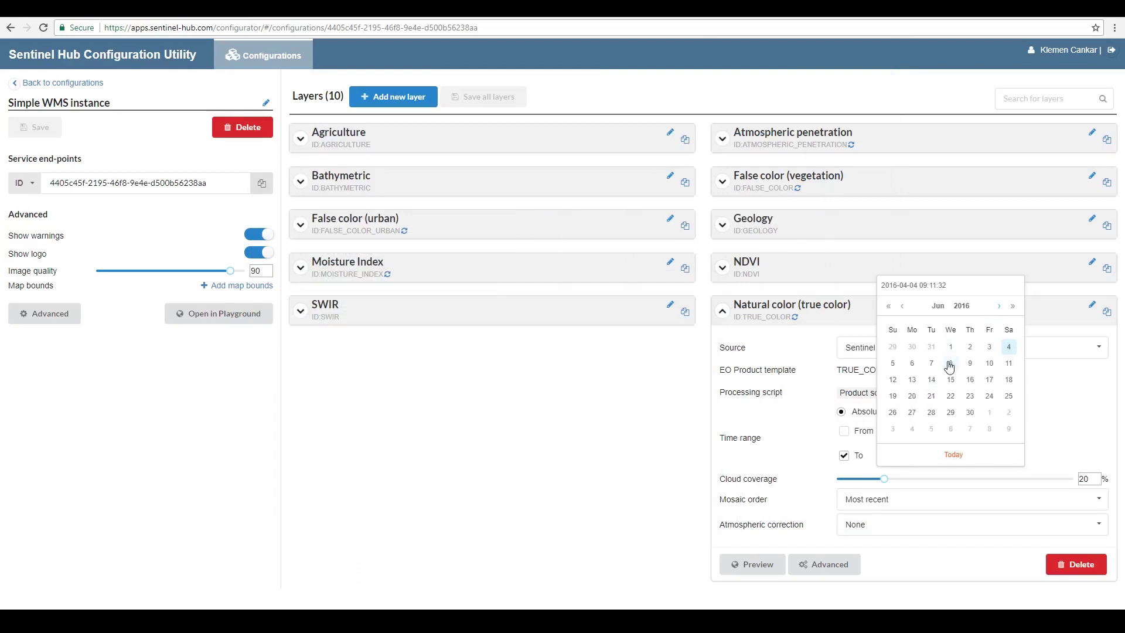
left_click(951, 364)
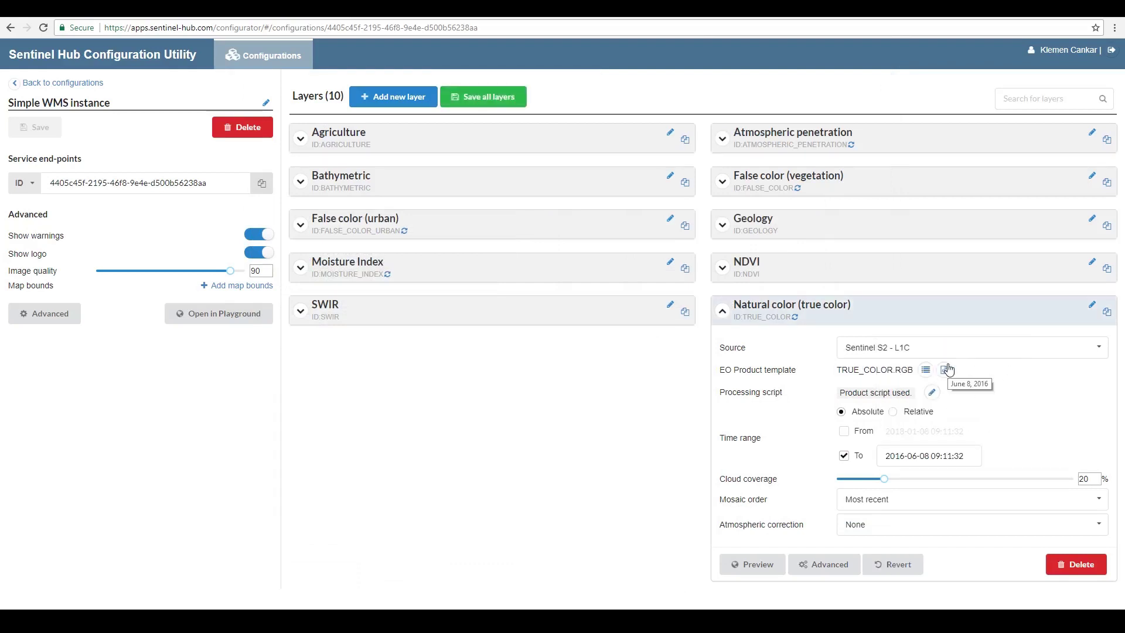
left_click(899, 501)
left_click(892, 564)
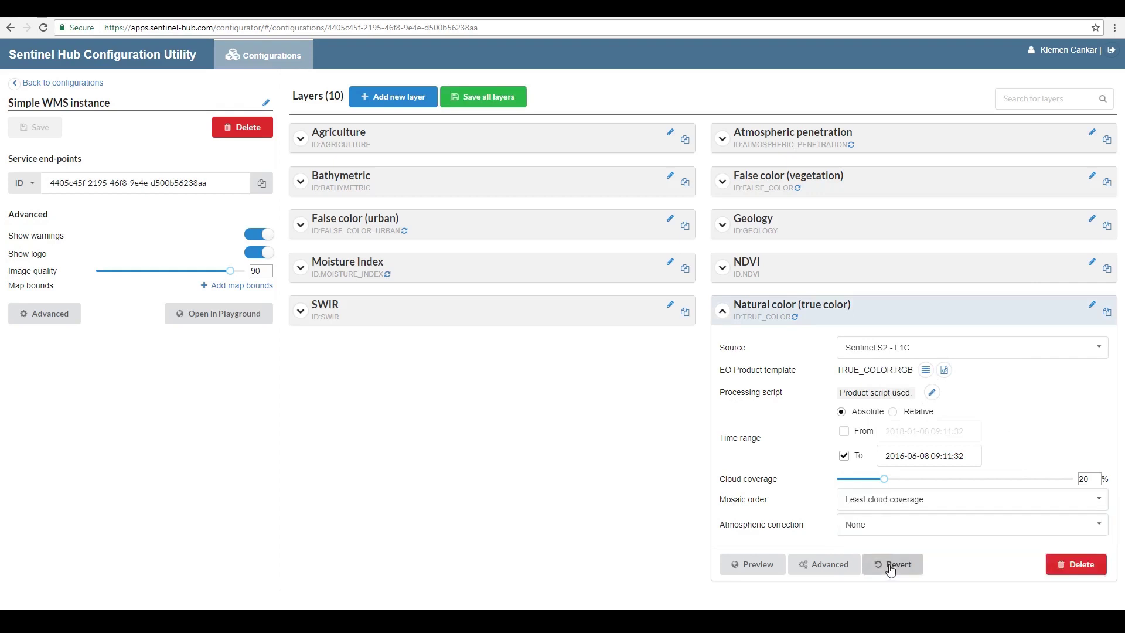
left_click(469, 104)
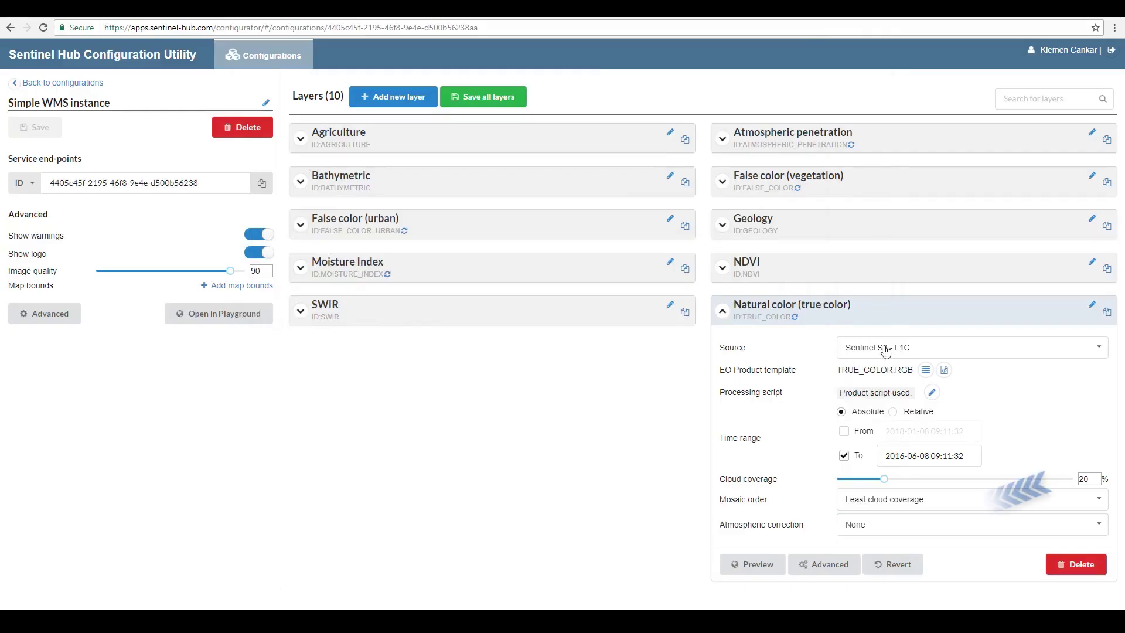
Set Natural color's Atmospheric correction to Full and save all layers
left_click(925, 526)
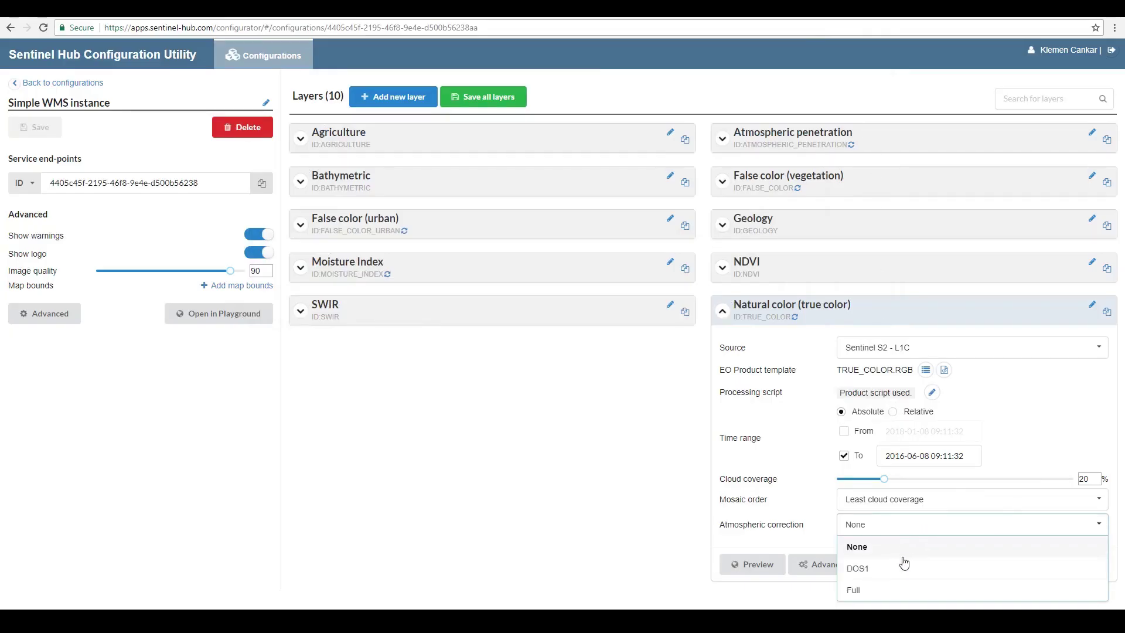
left_click(900, 597)
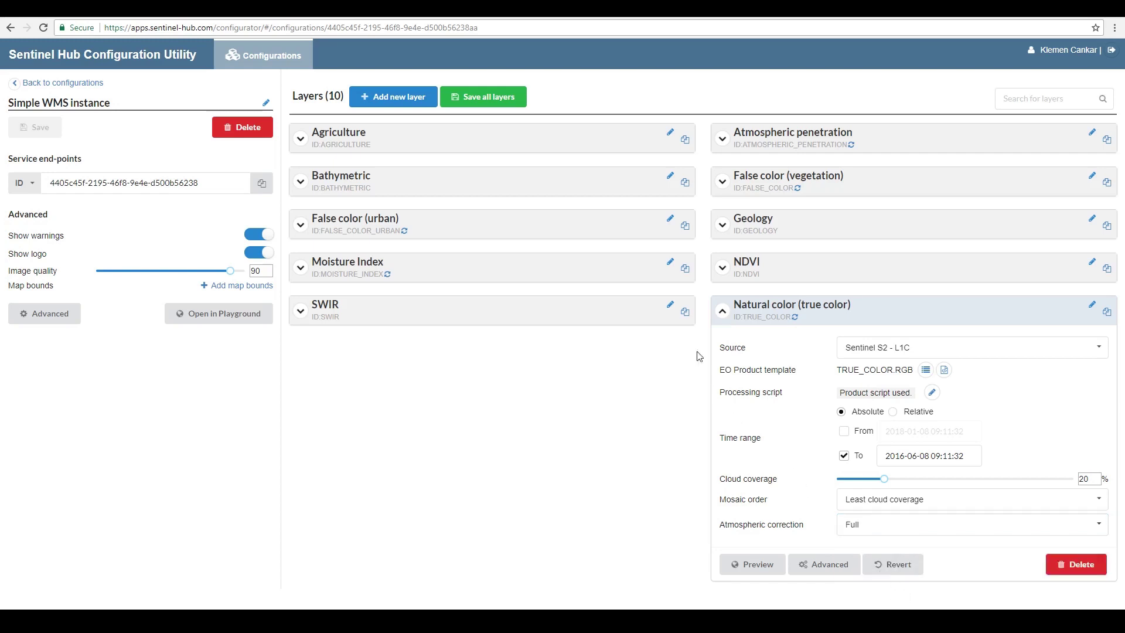
left_click(508, 98)
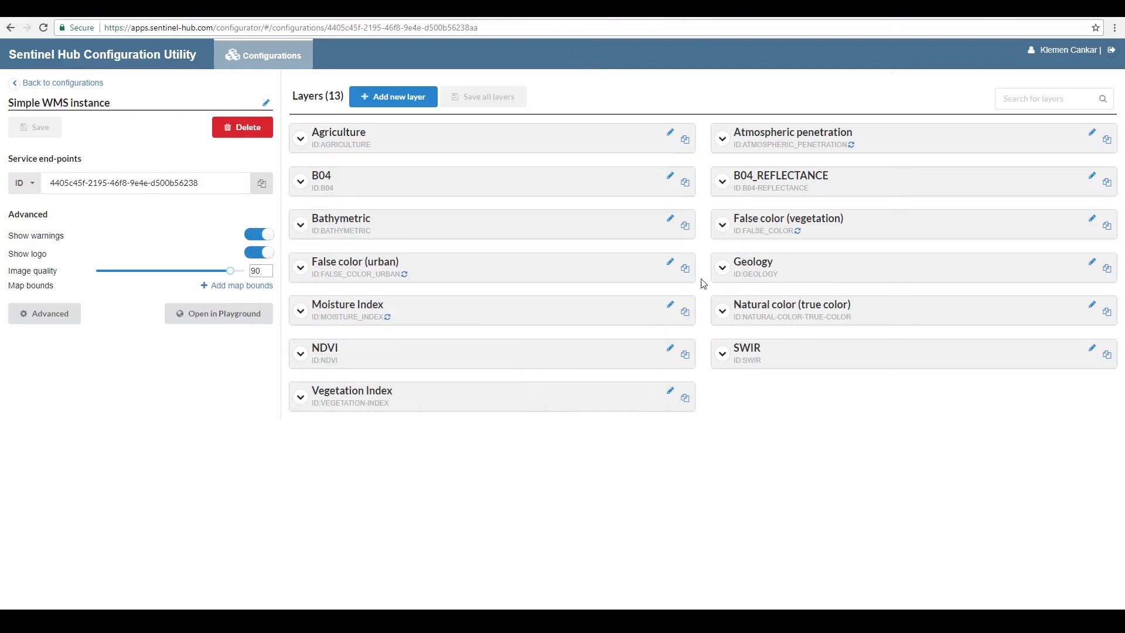
Overwrite Natural color's processing script with the pasted cloud-detection script and save all layers
left_click(722, 313)
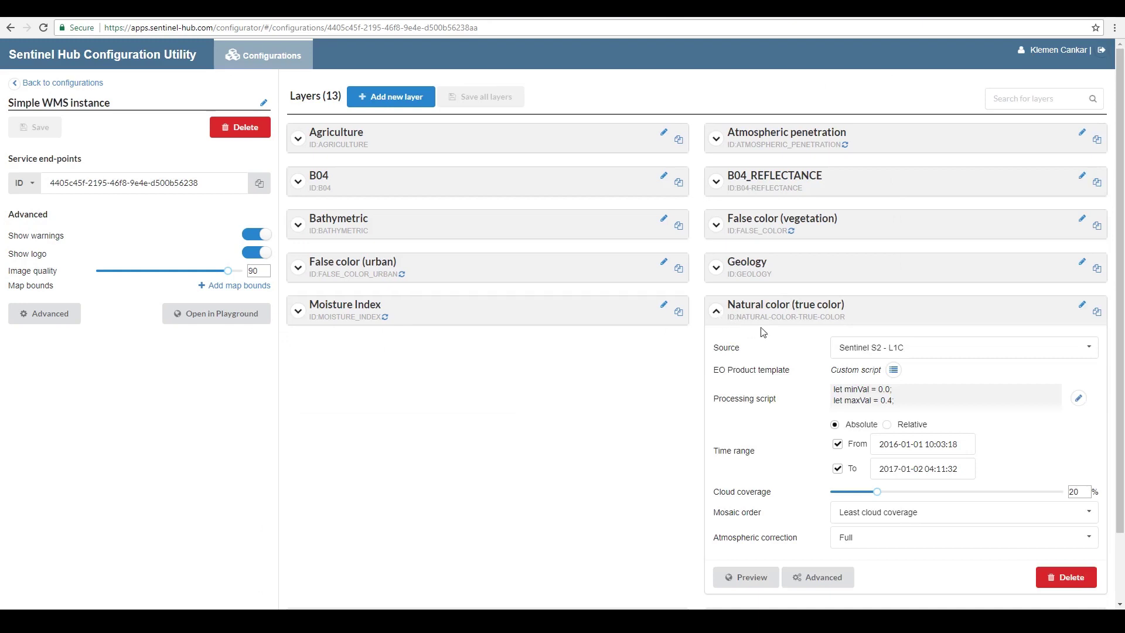
left_click(1080, 400)
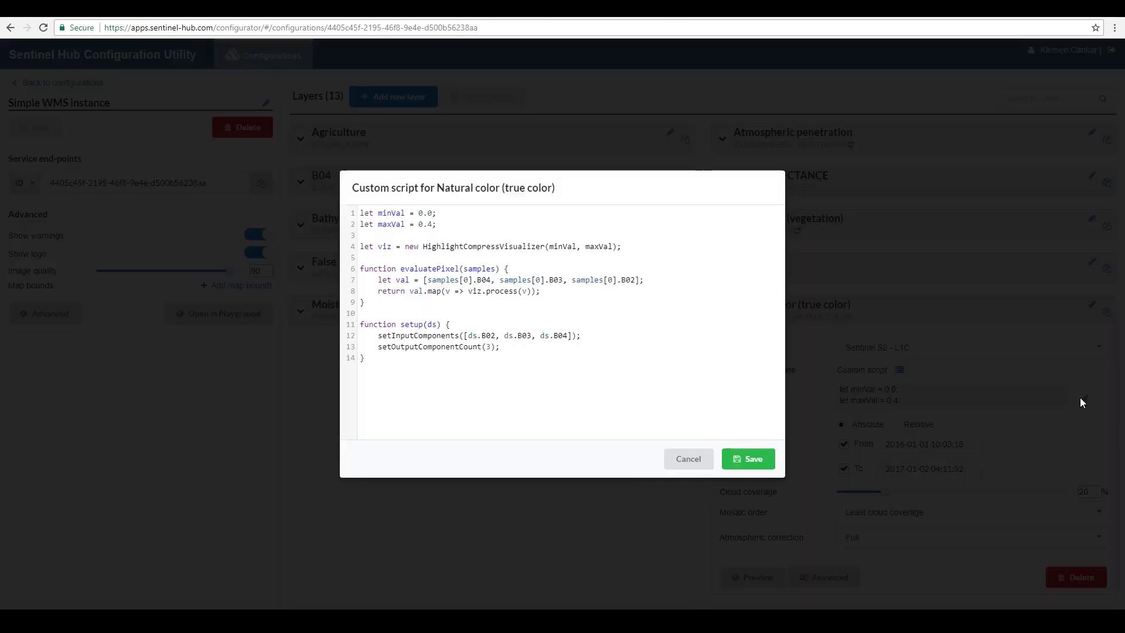
key("ctrl+a")
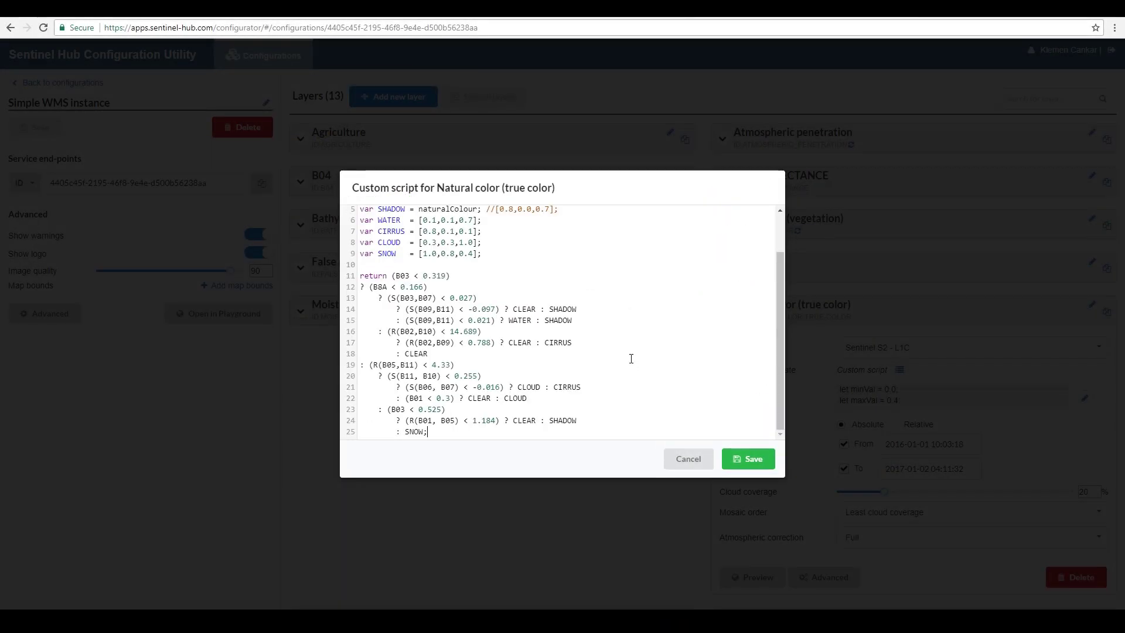
left_click(738, 460)
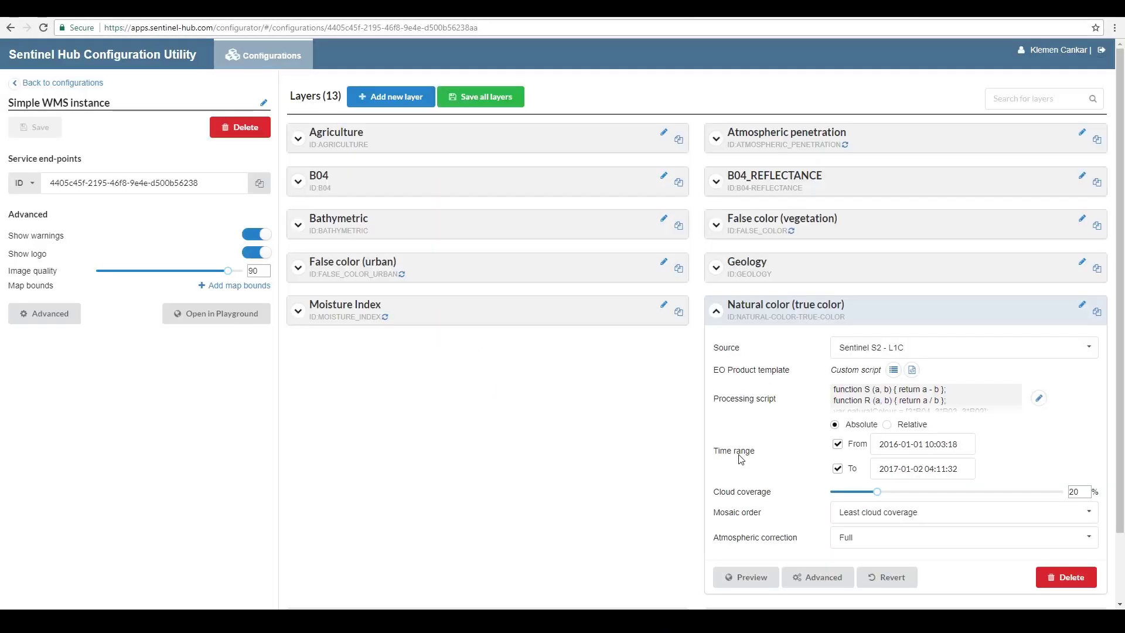
left_click(507, 101)
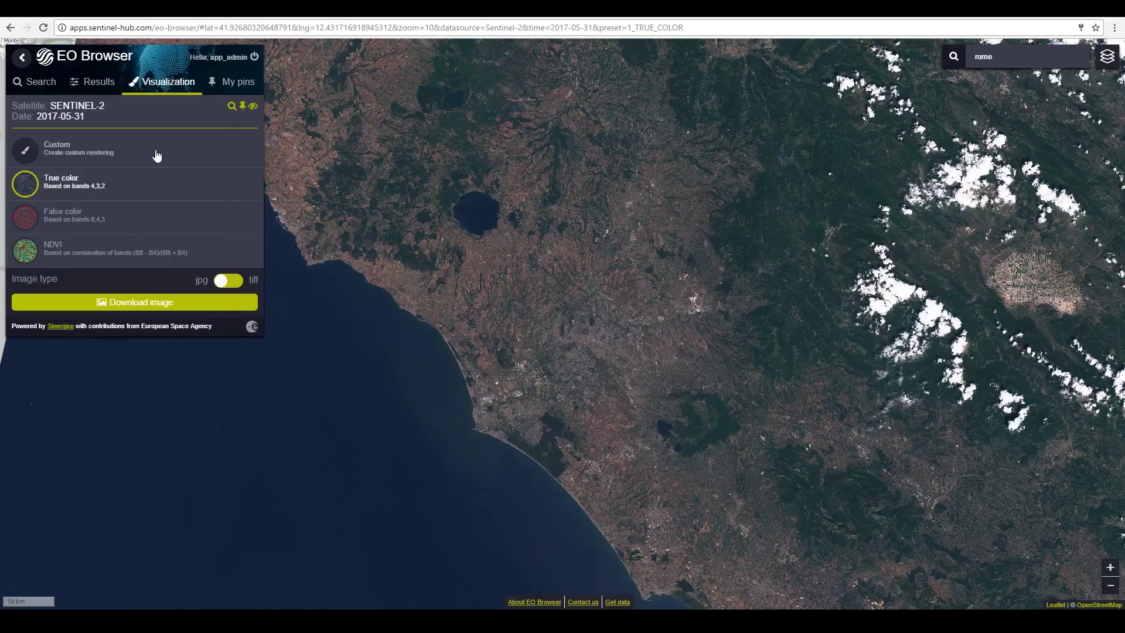
Paste the cloud-detection script into EO Browser's custom script editor and refresh the Rome scene
left_click(156, 156)
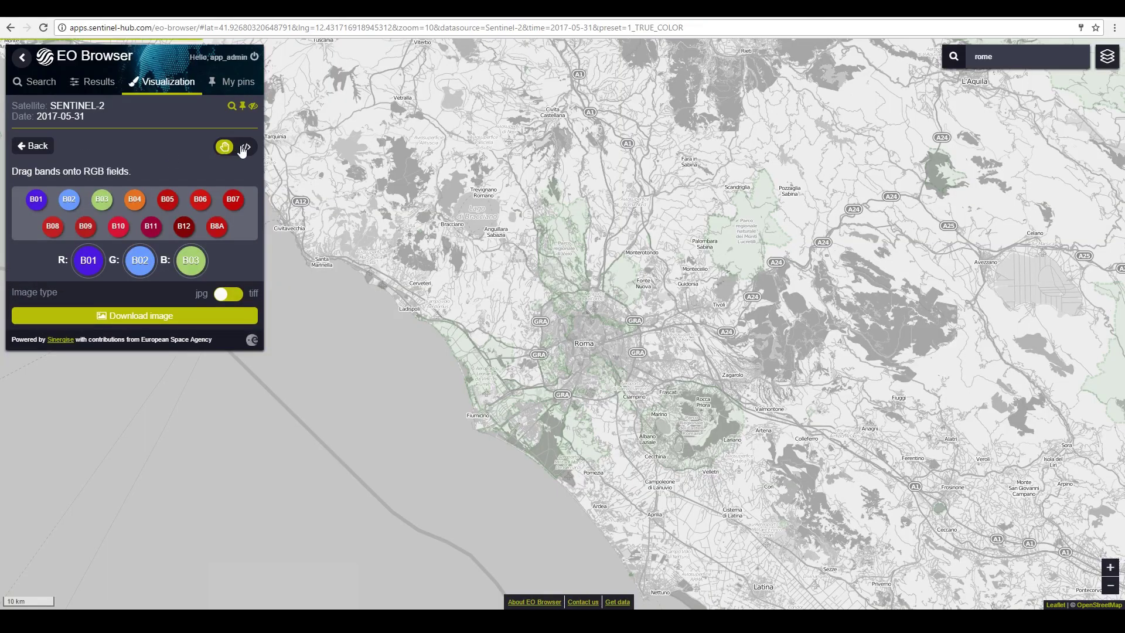
left_click(244, 148)
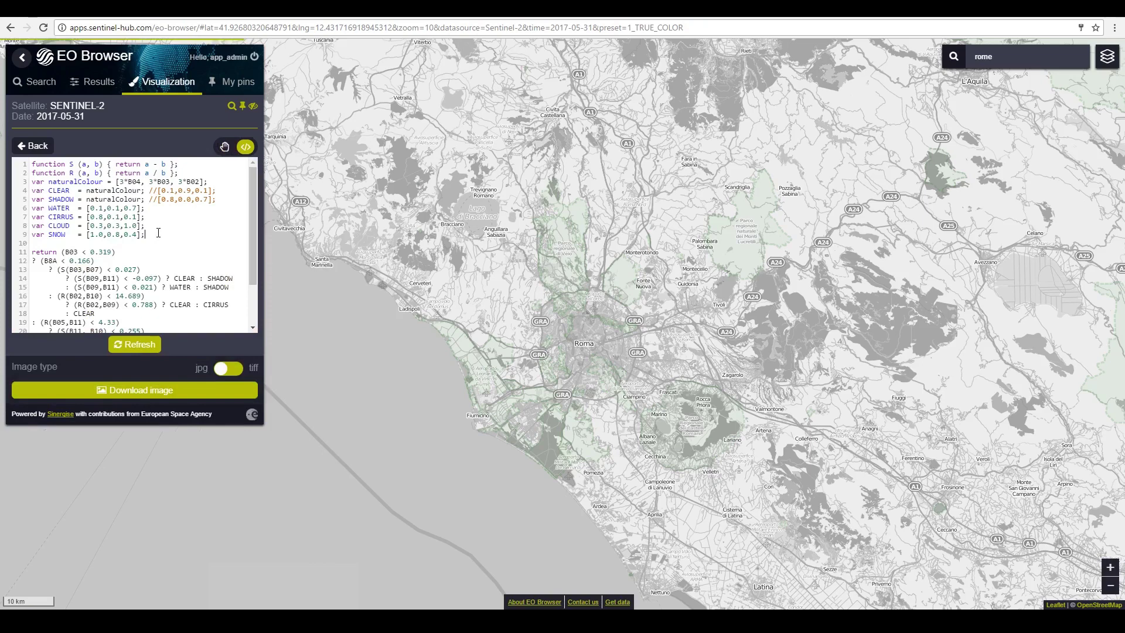
key("ctrl+a")
key("ctrl+v")
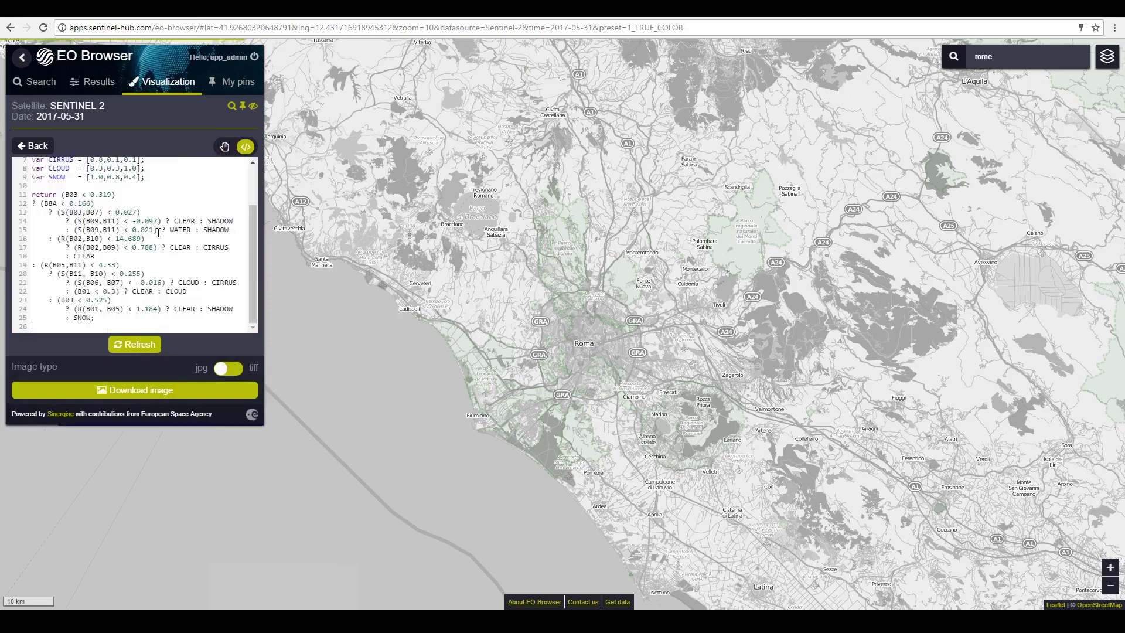
left_click(147, 348)
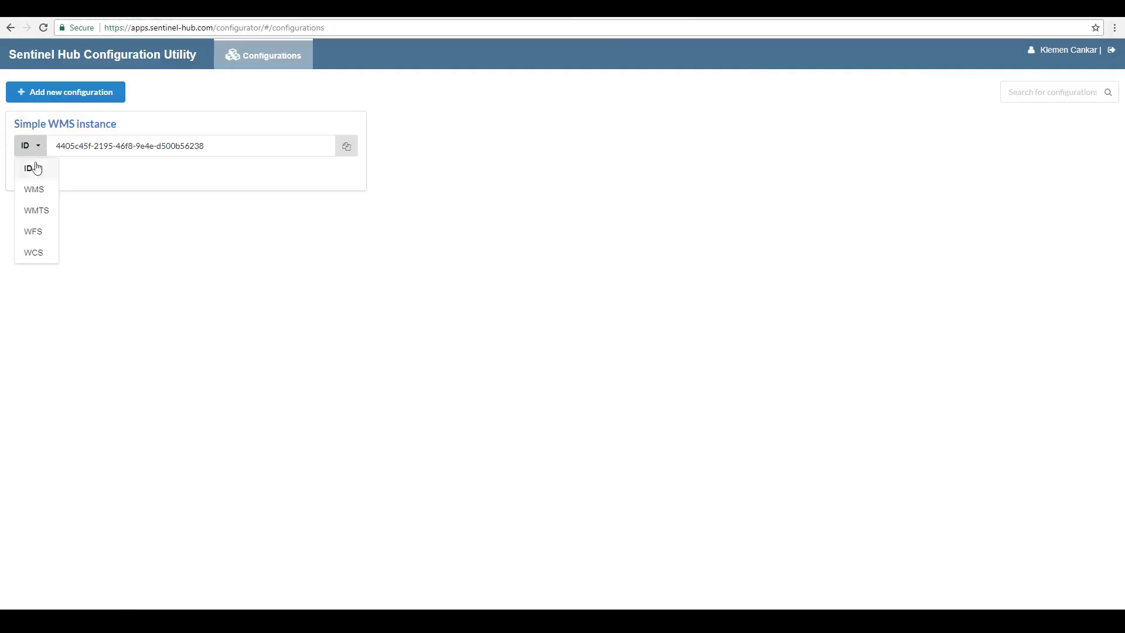
Show the Simple WMS address, then create 'New Instance' from the Simple template
left_click(35, 192)
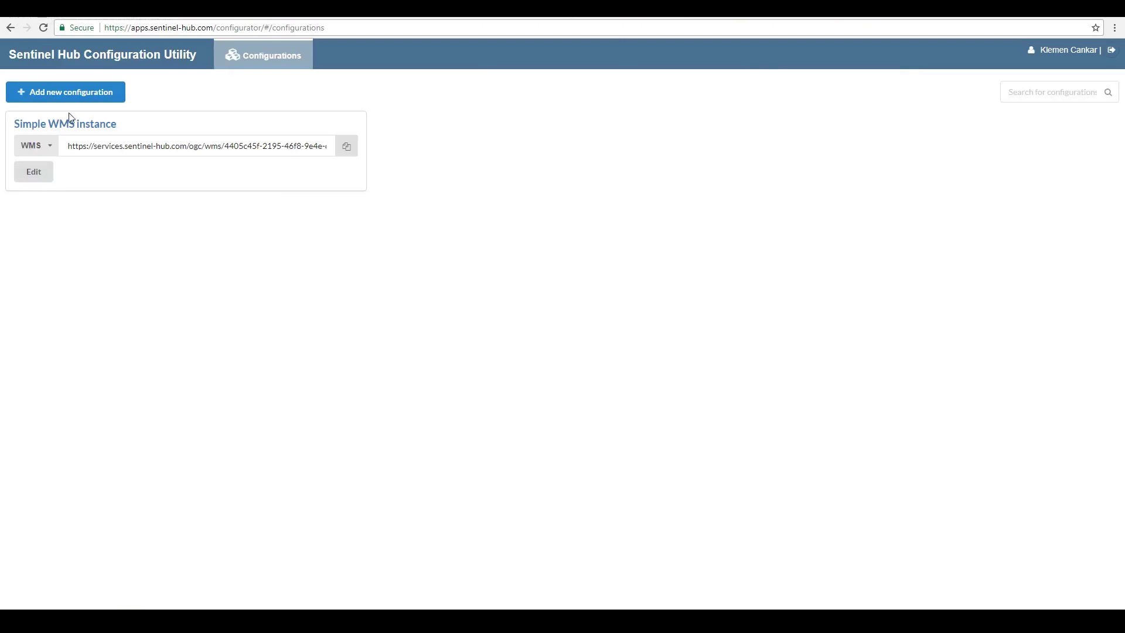
left_click(74, 92)
left_click(524, 346)
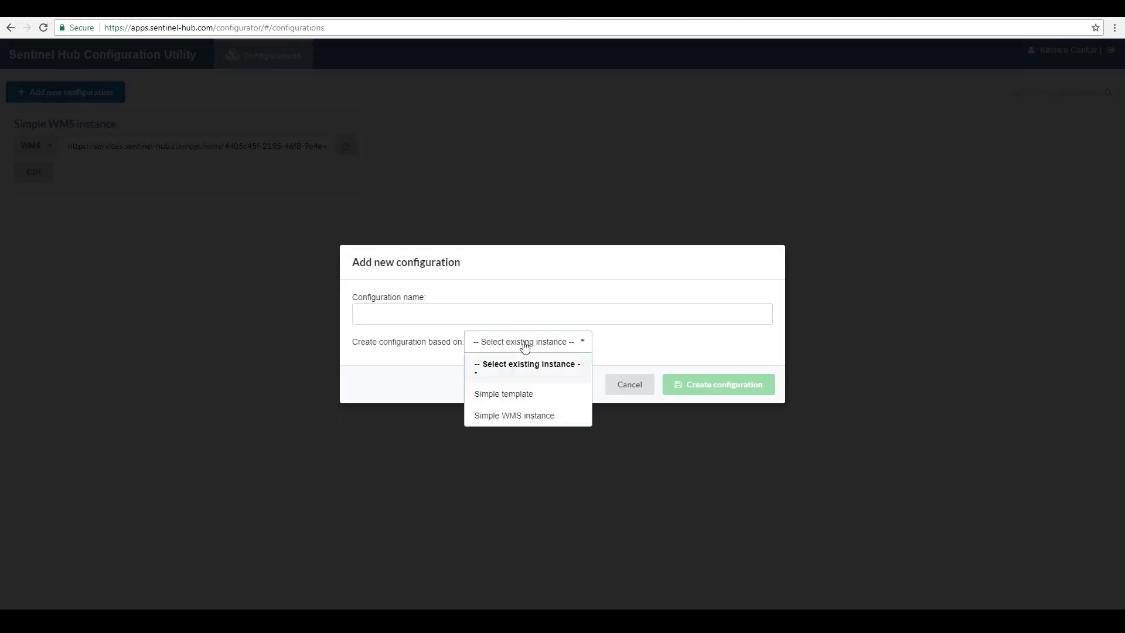
left_click(519, 396)
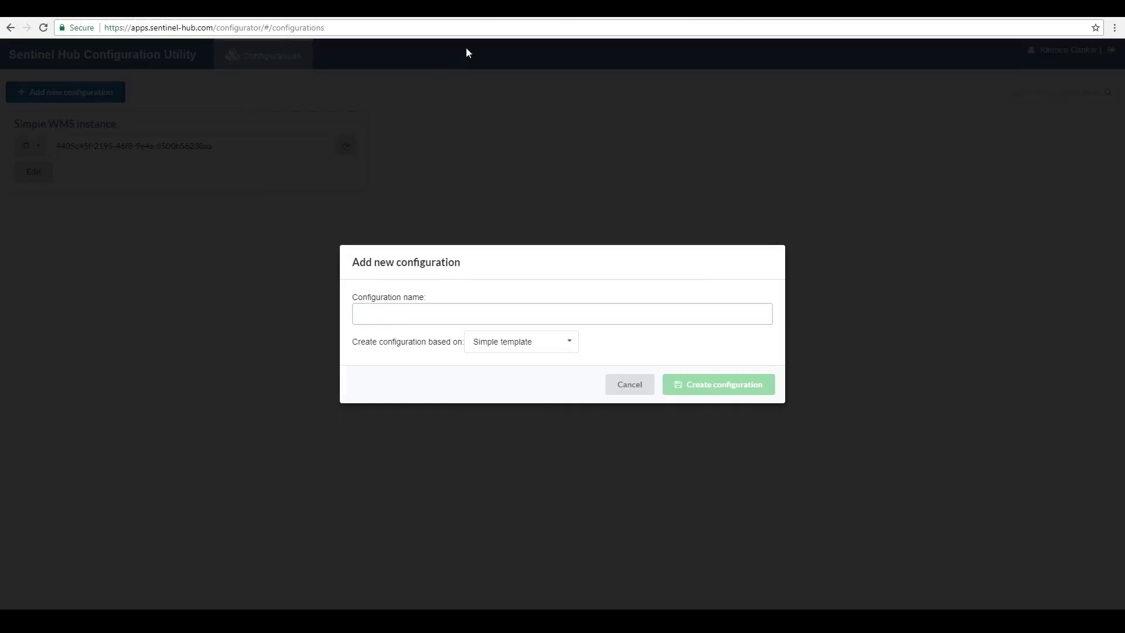
type("New Instance")
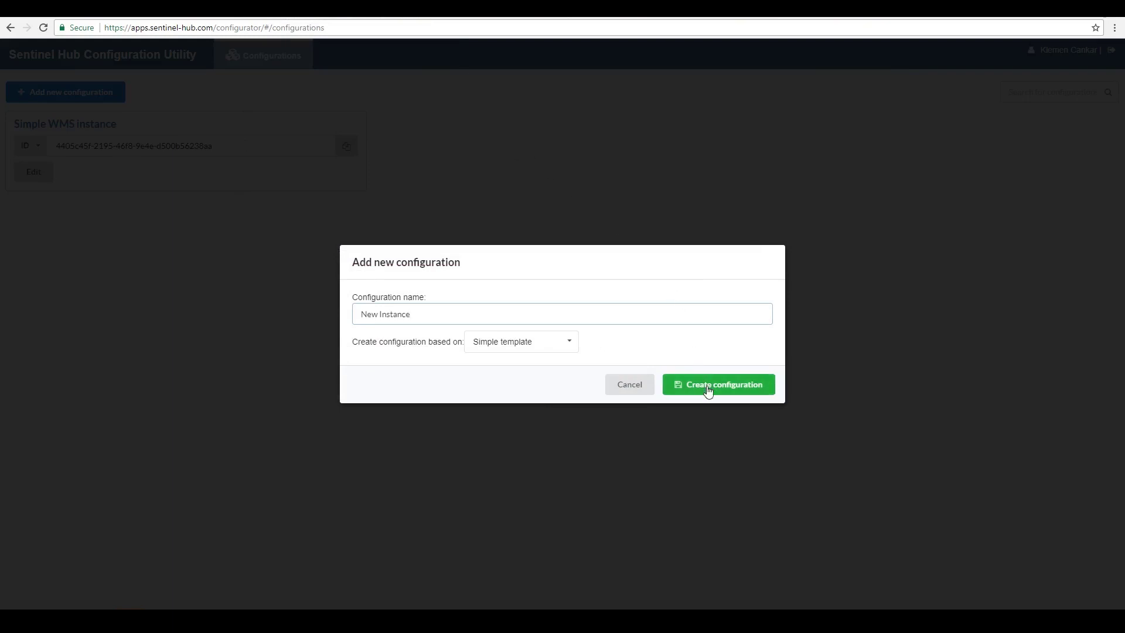
left_click(709, 392)
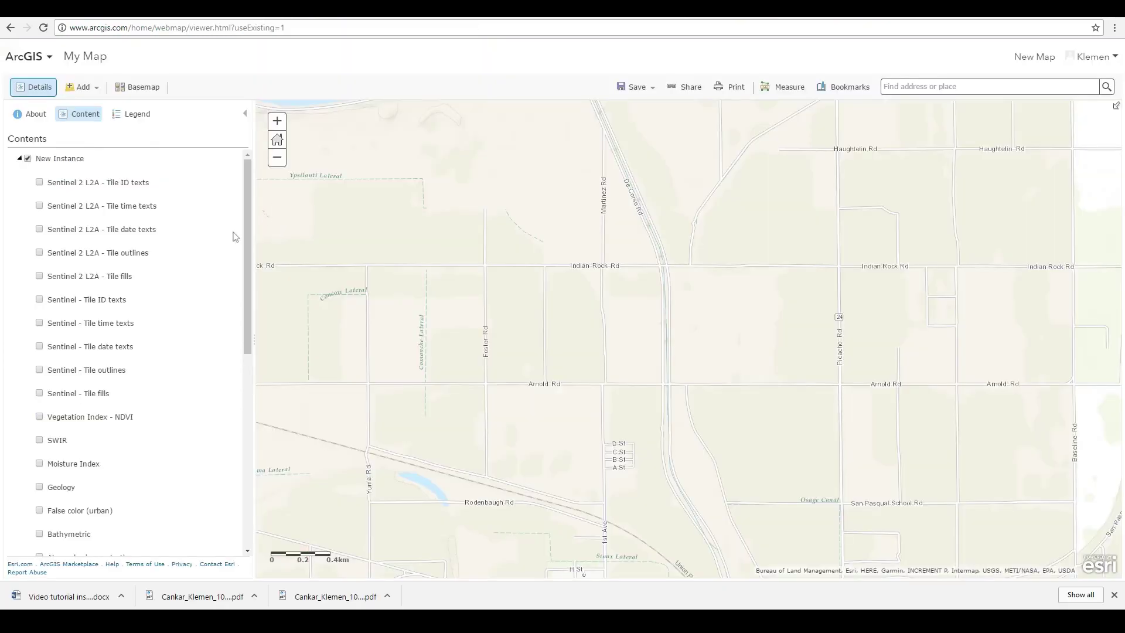
Turn on New Instance's Vegetation Index - NDVI layer in Contents
left_click(38, 417)
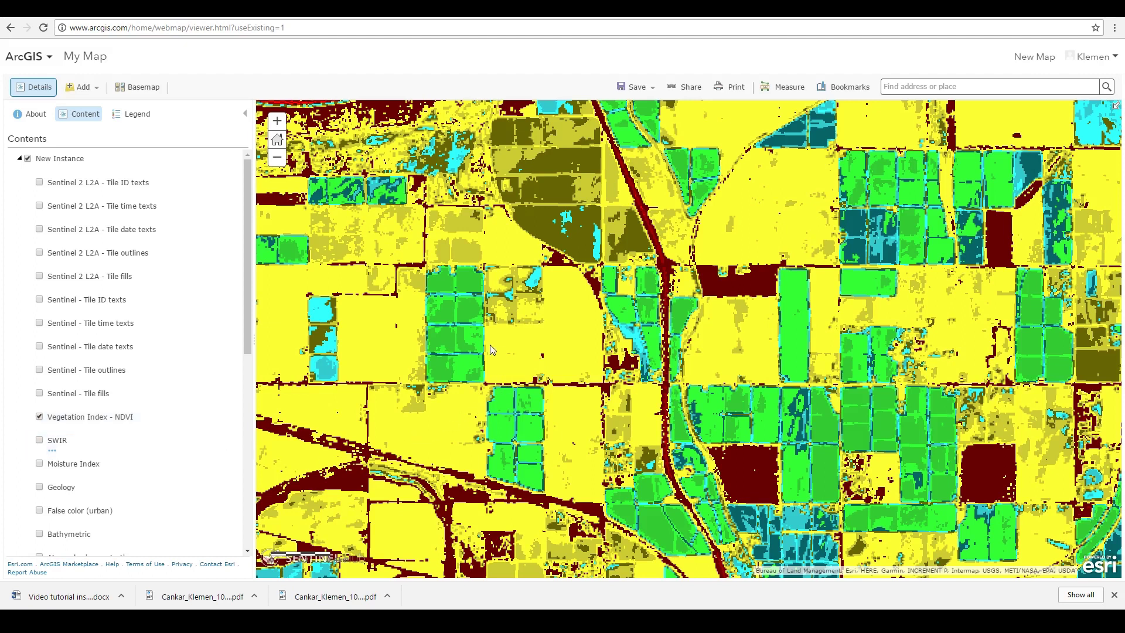
scroll(651, 341, "up", 2)
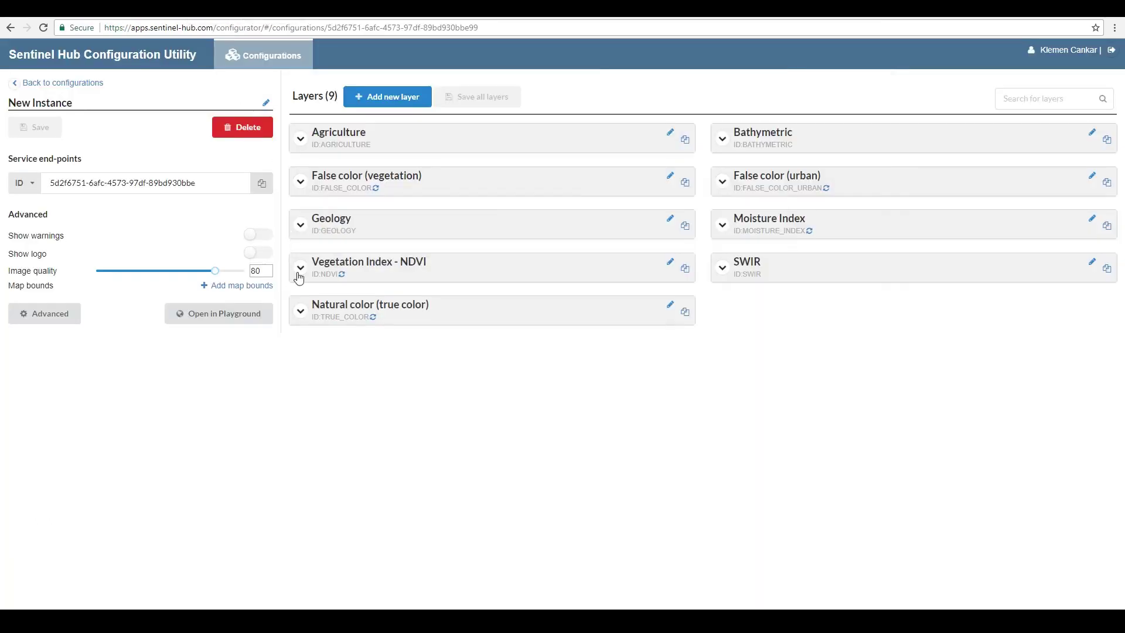
Add "upsampling": "BICUBIC" under datasourceDefaults in the NDVI layer's JSON and save it
left_click(300, 275)
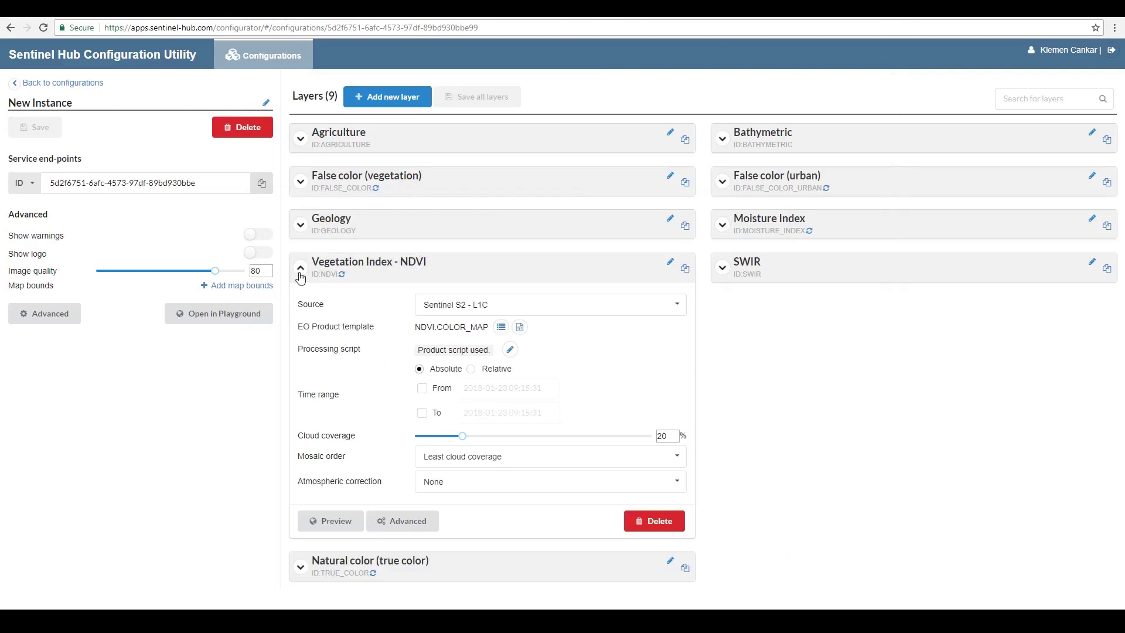
left_click(404, 522)
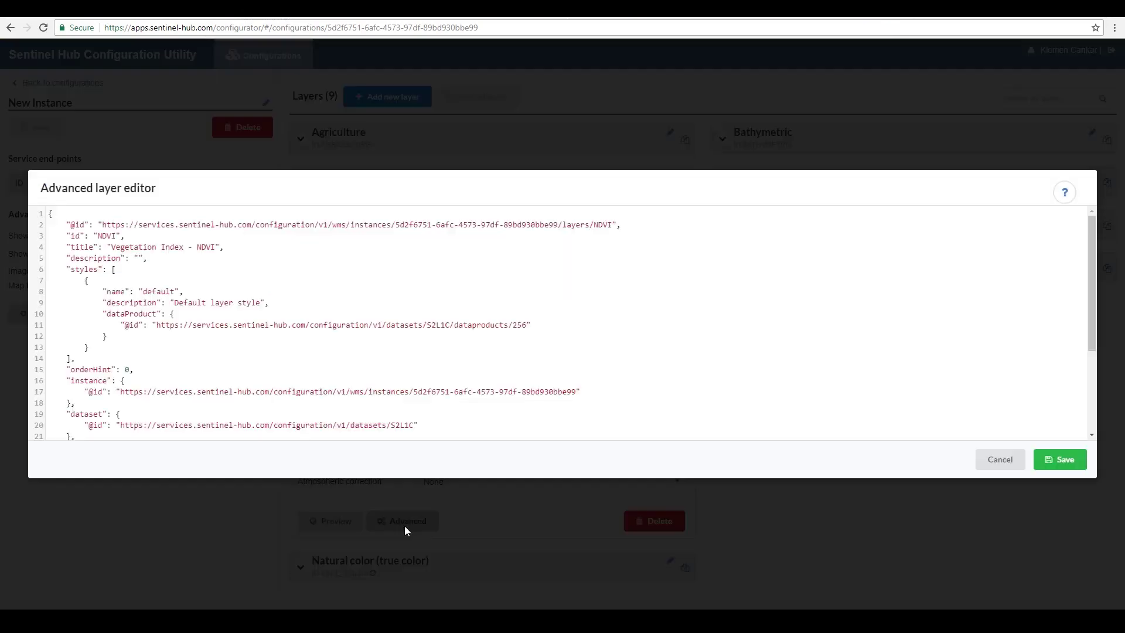
left_click(1063, 194)
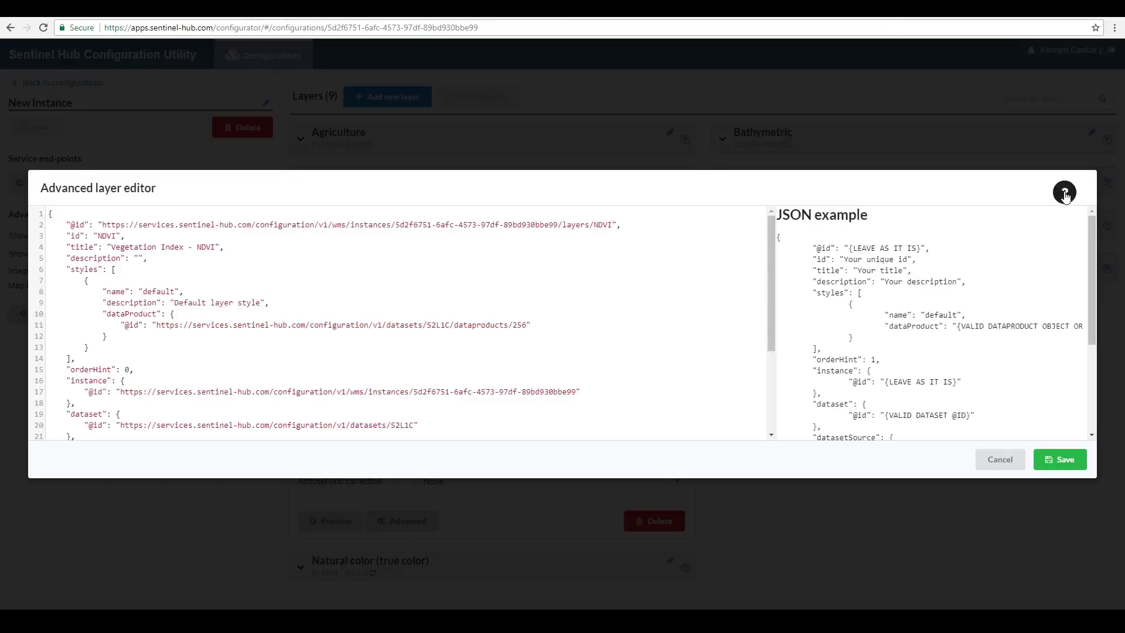
left_click_drag(1090, 254, 1094, 342)
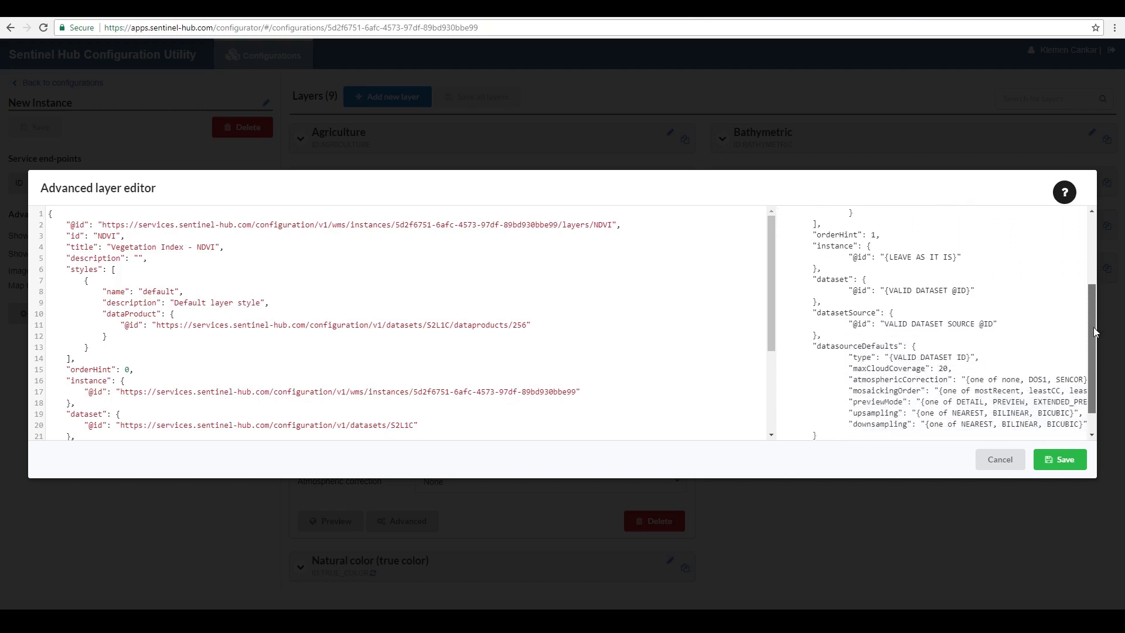
left_click_drag(846, 393, 1078, 393)
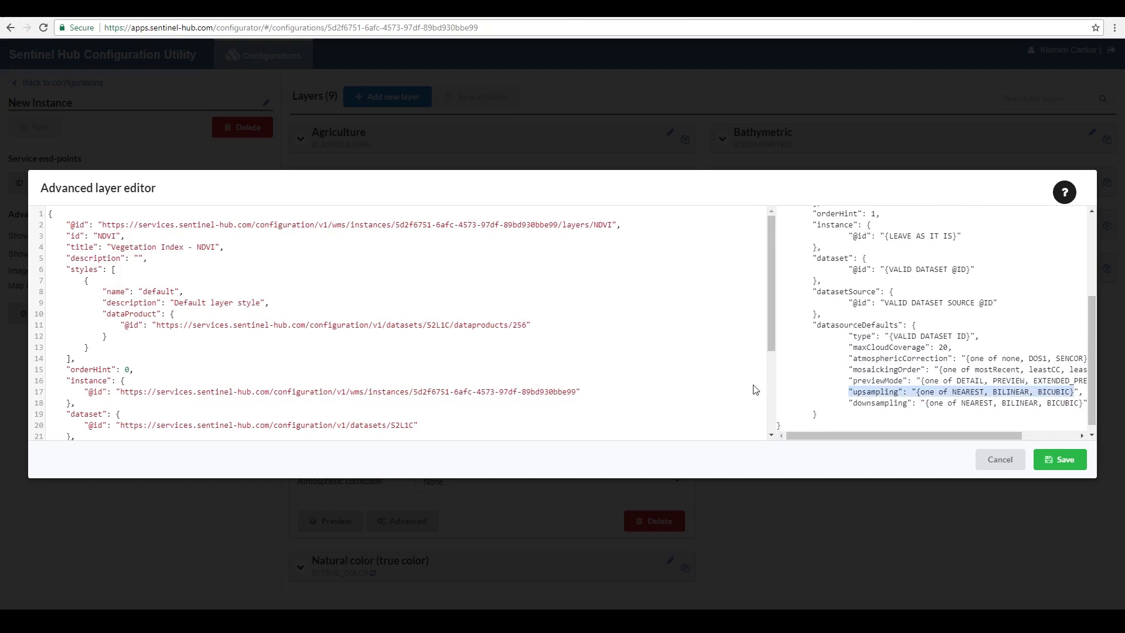
scroll(364, 385, "down", 3)
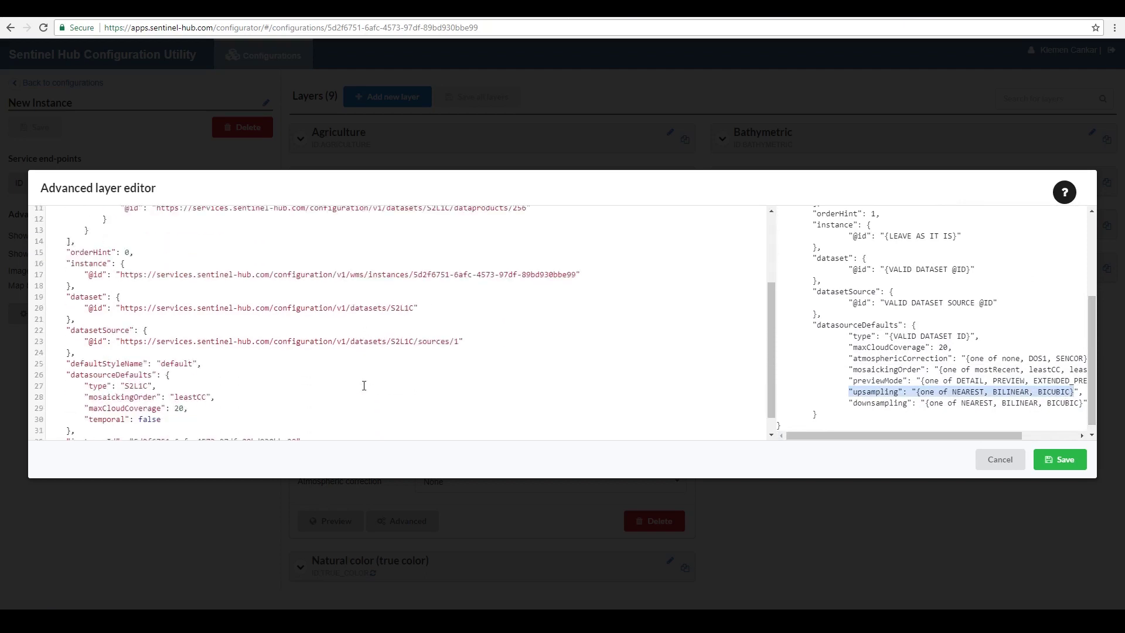
left_click(179, 375)
key("Return")
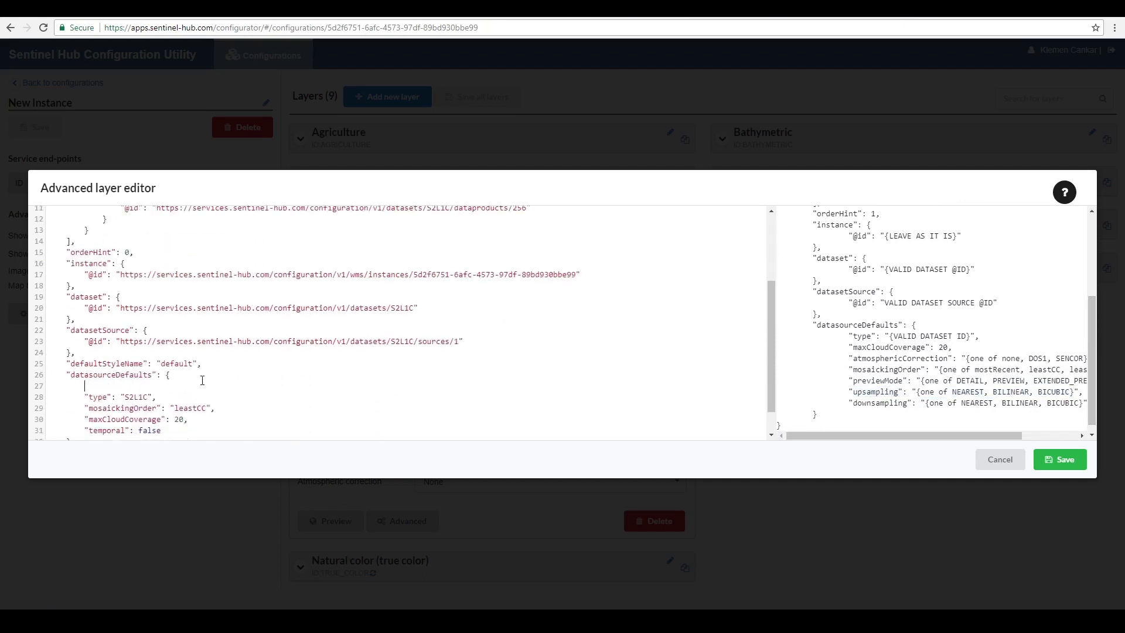
type("\"upsampling\": \"BICUBIC\",")
left_click(1073, 466)
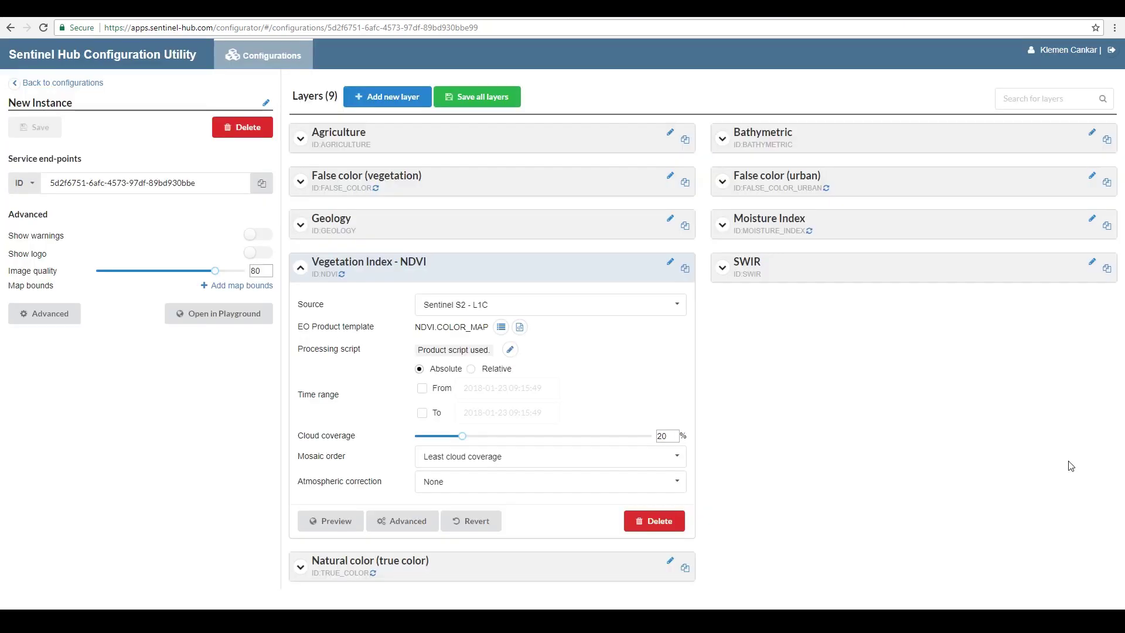
Save all layers, then view New Instance's Vegetation Index - NDVI layer in Sentinel Playground
left_click(492, 97)
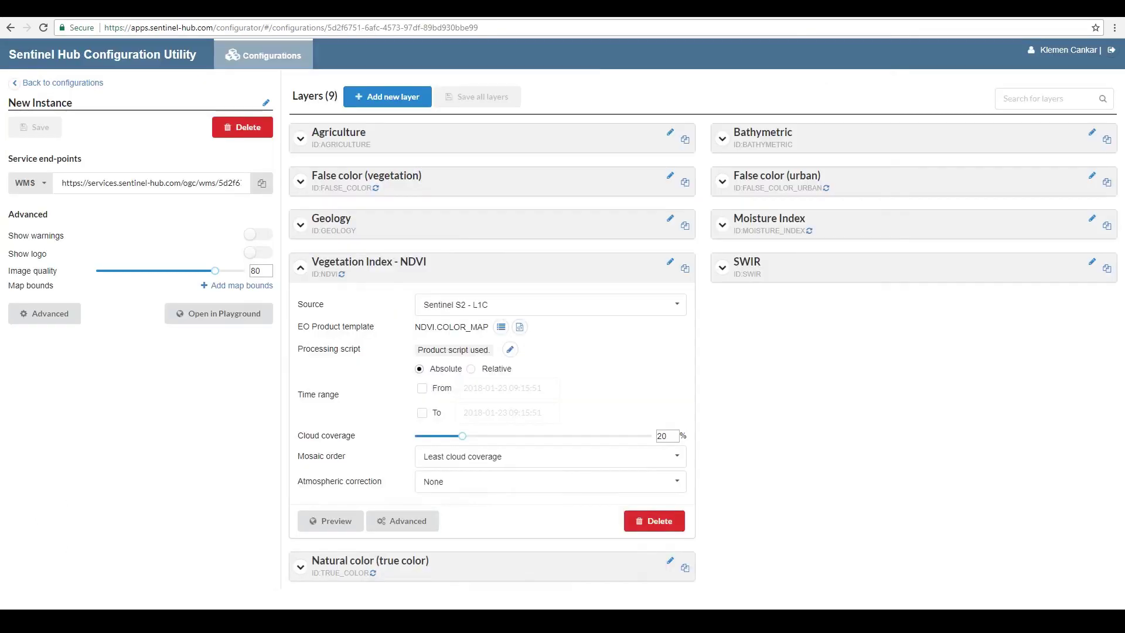
left_click(153, 184)
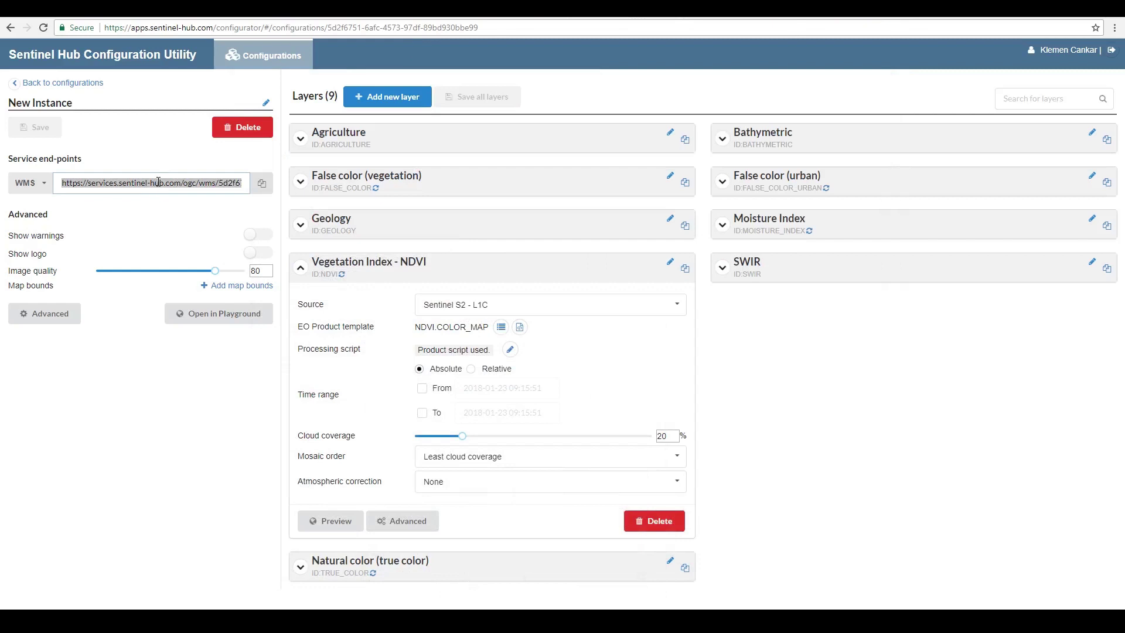
left_click(213, 315)
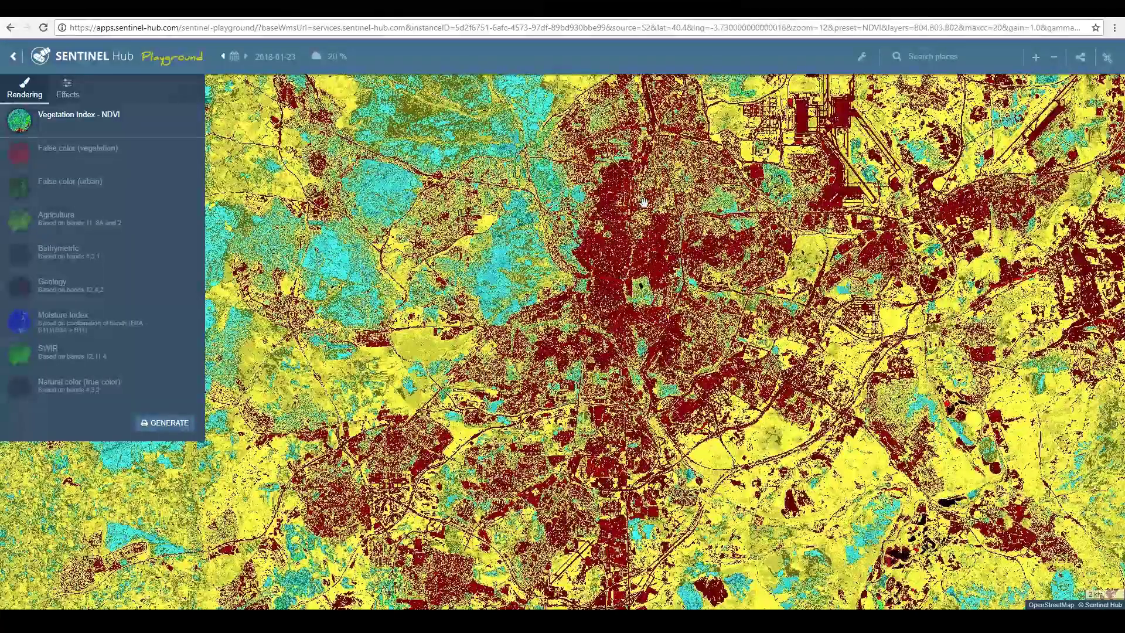
Download the Leaflet v1.2.0 HTML example from Playground's Integration tool
left_click(863, 59)
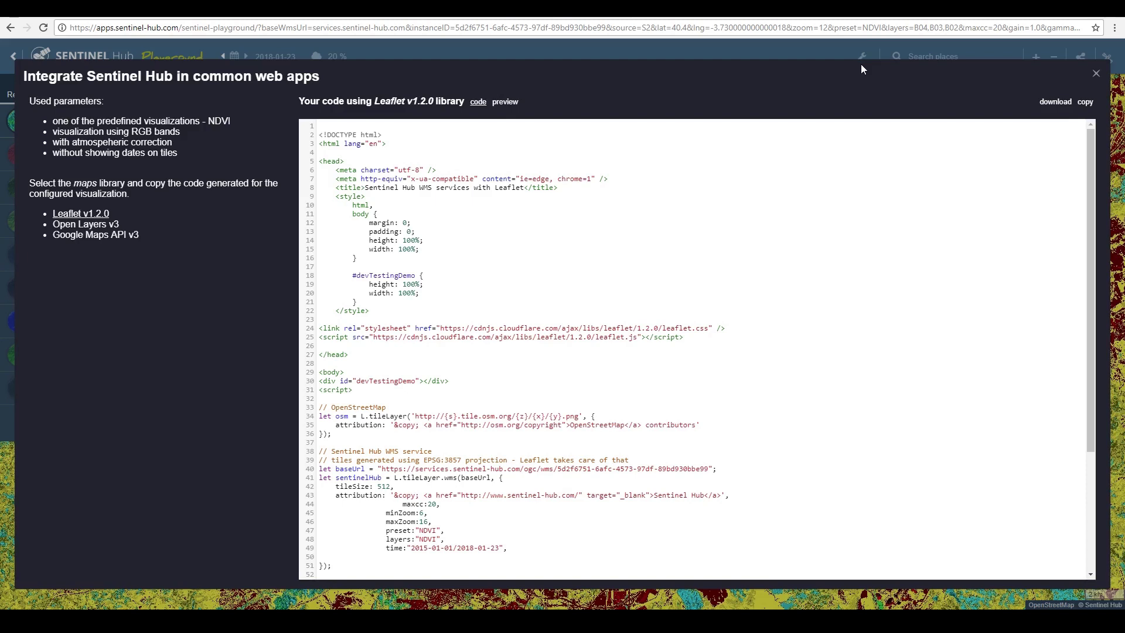
left_click(1058, 105)
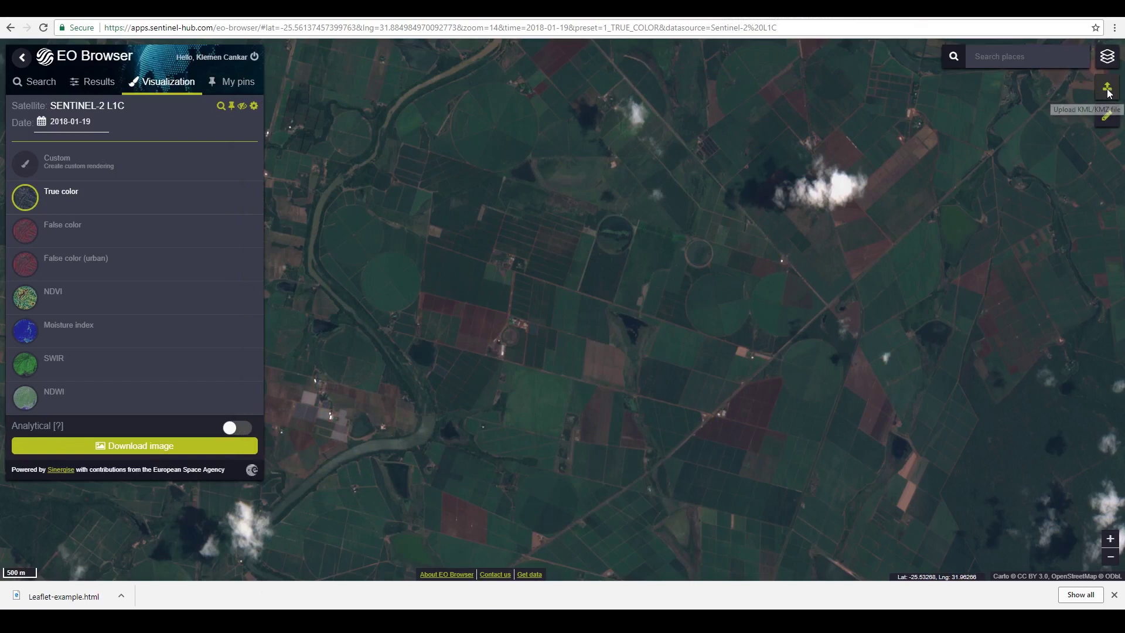
Load Parcel_Boundary.kml as the area of interest, centre the parcel, and show NDVI
left_click(1109, 92)
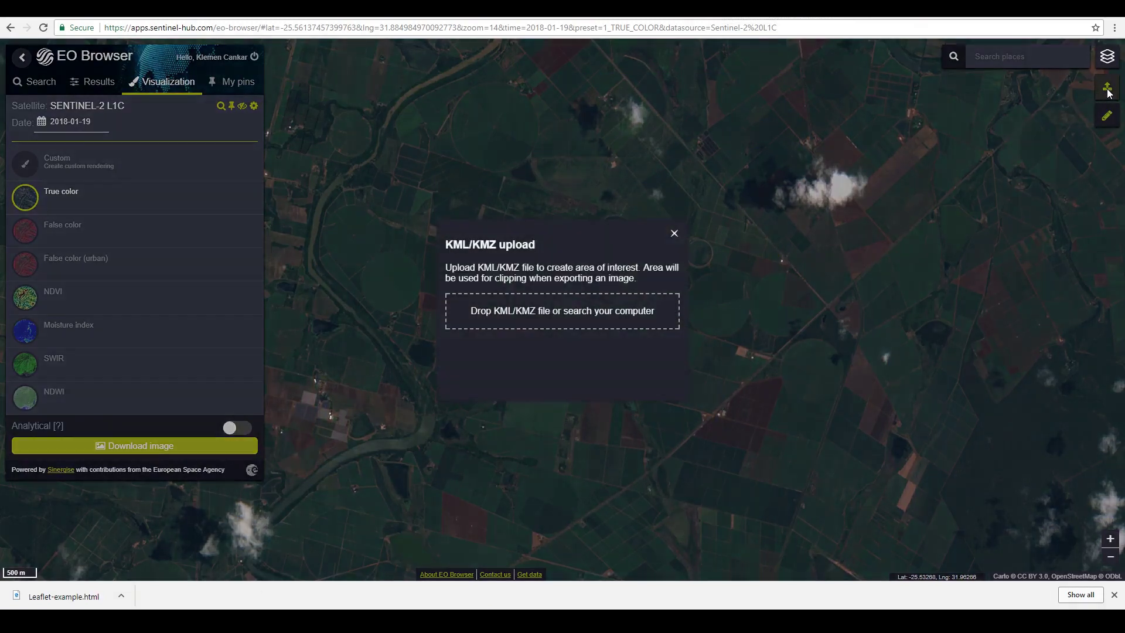
left_click(576, 308)
left_click(178, 84)
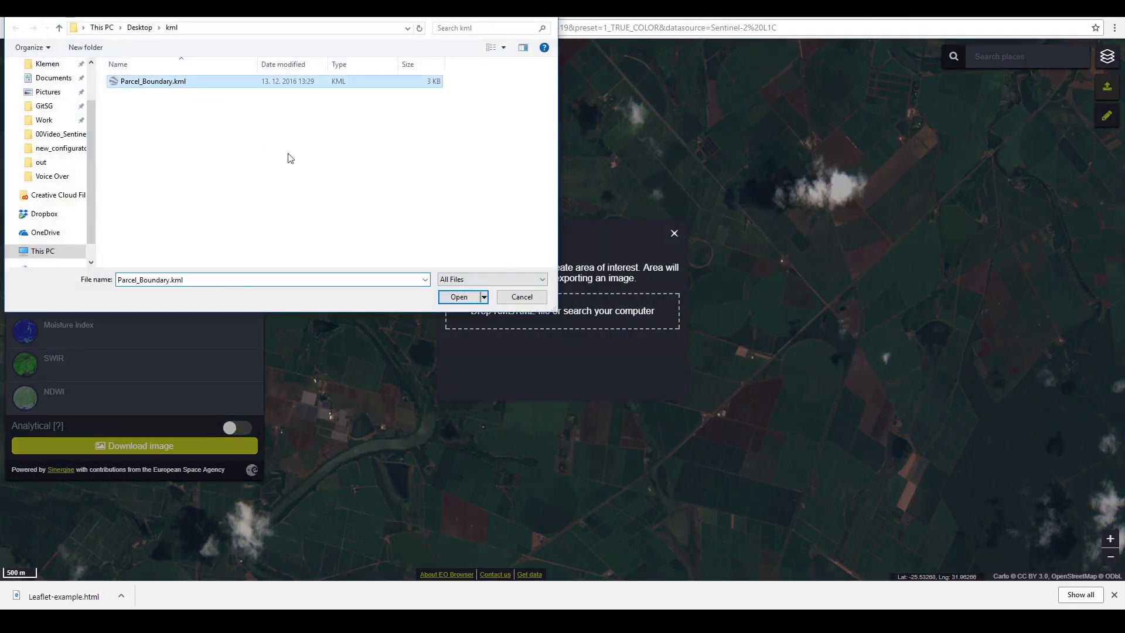
left_click(459, 296)
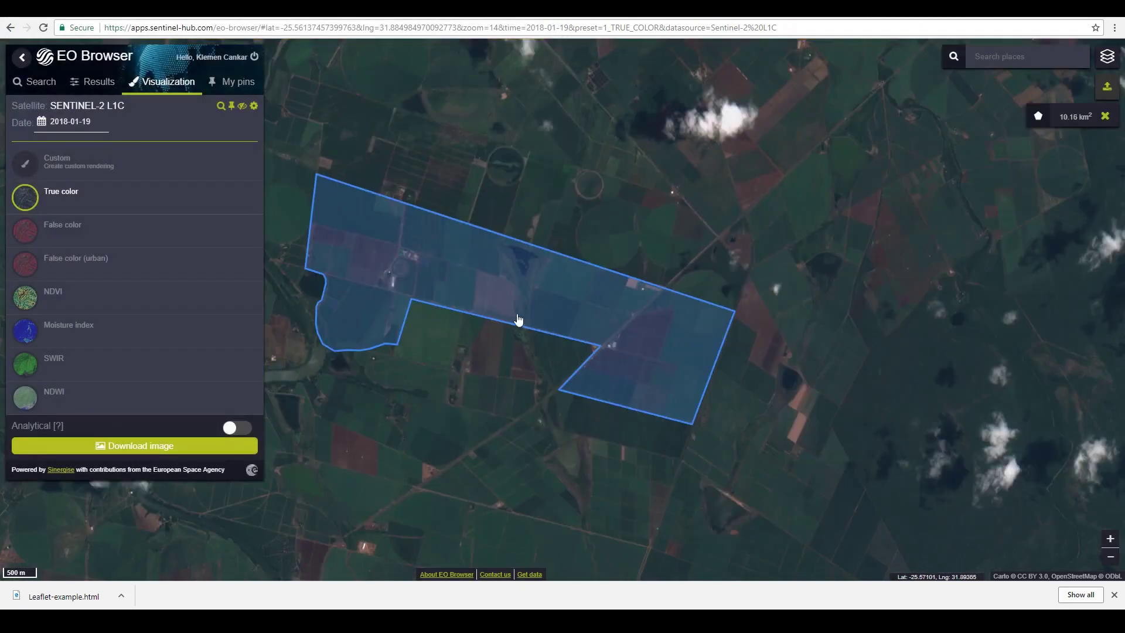
left_click_drag(519, 321, 589, 331)
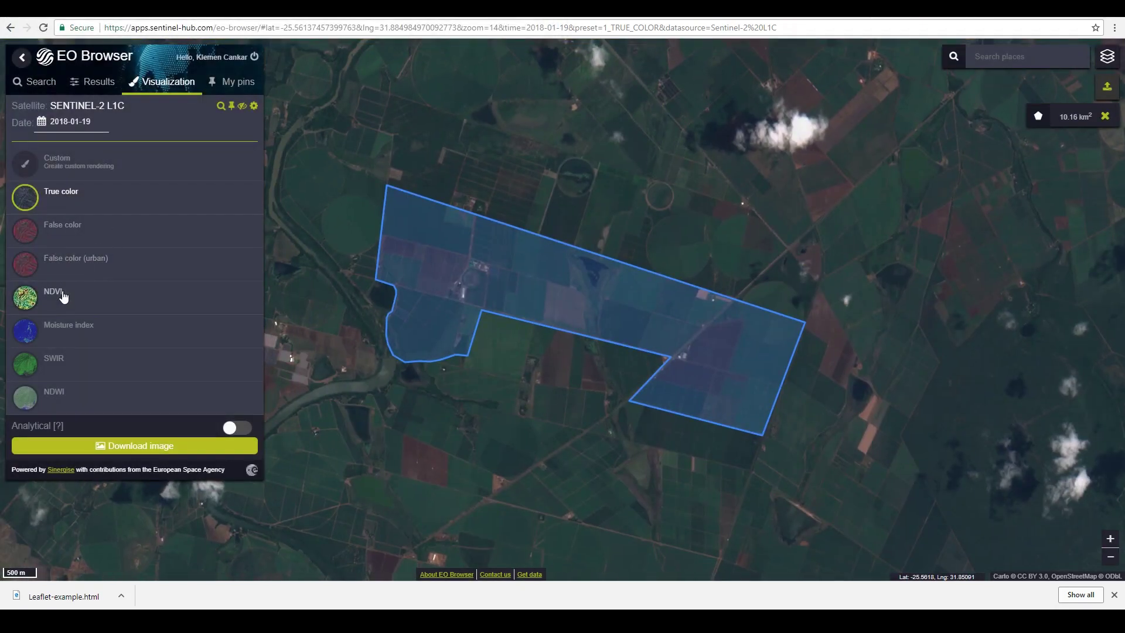
left_click(63, 297)
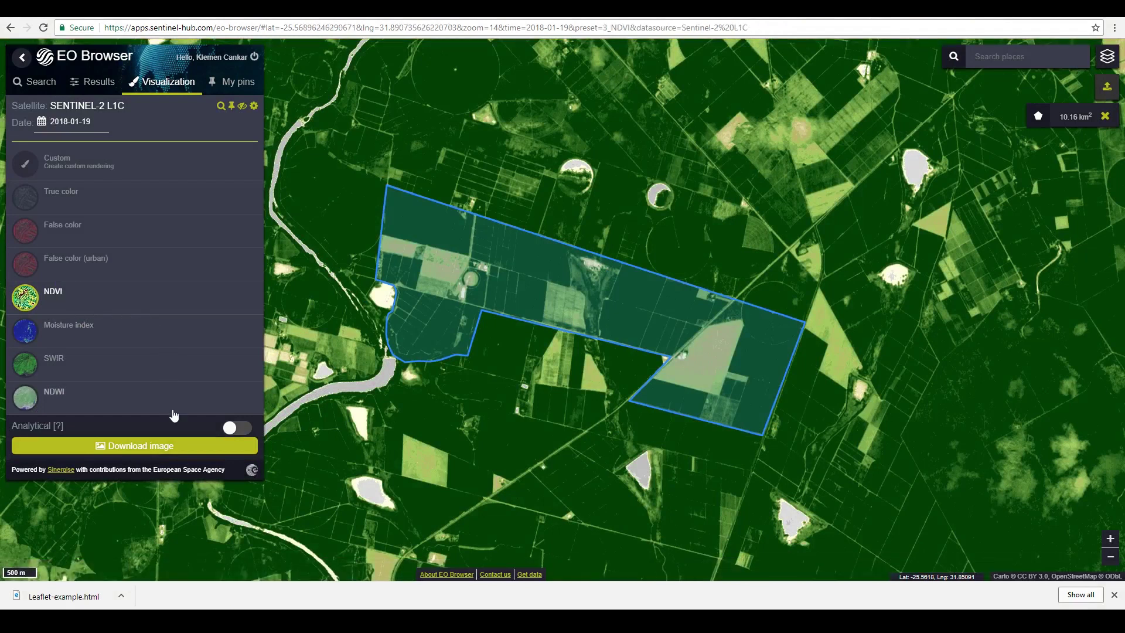
Download the parcel's NDVI as an analytical 16-bit TIFF at HIGH resolution
left_click(232, 432)
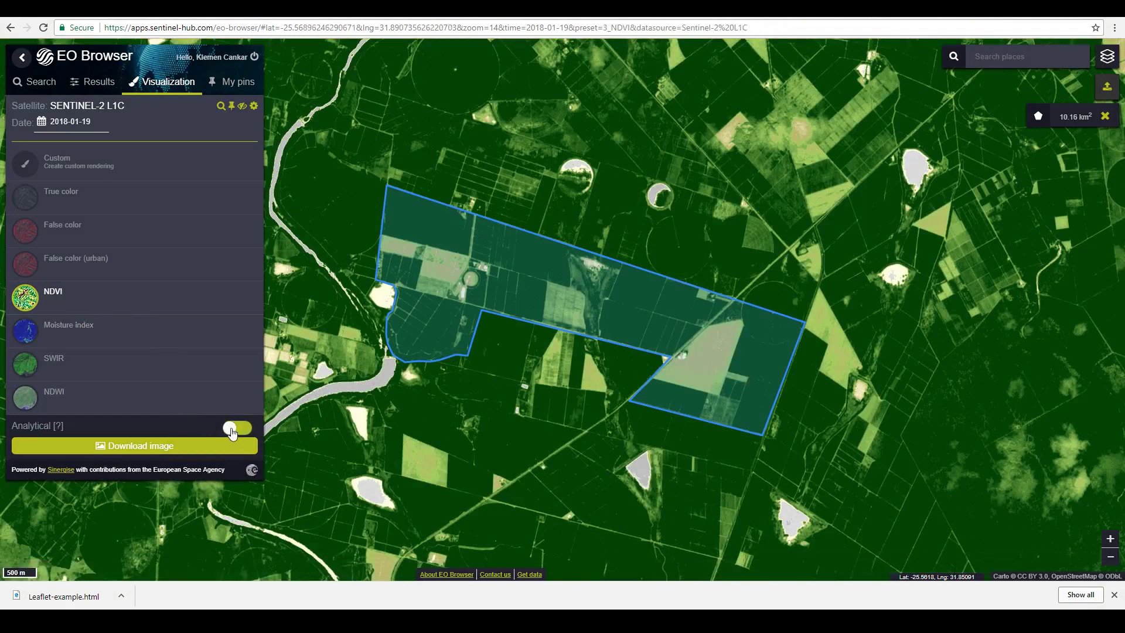
left_click(181, 450)
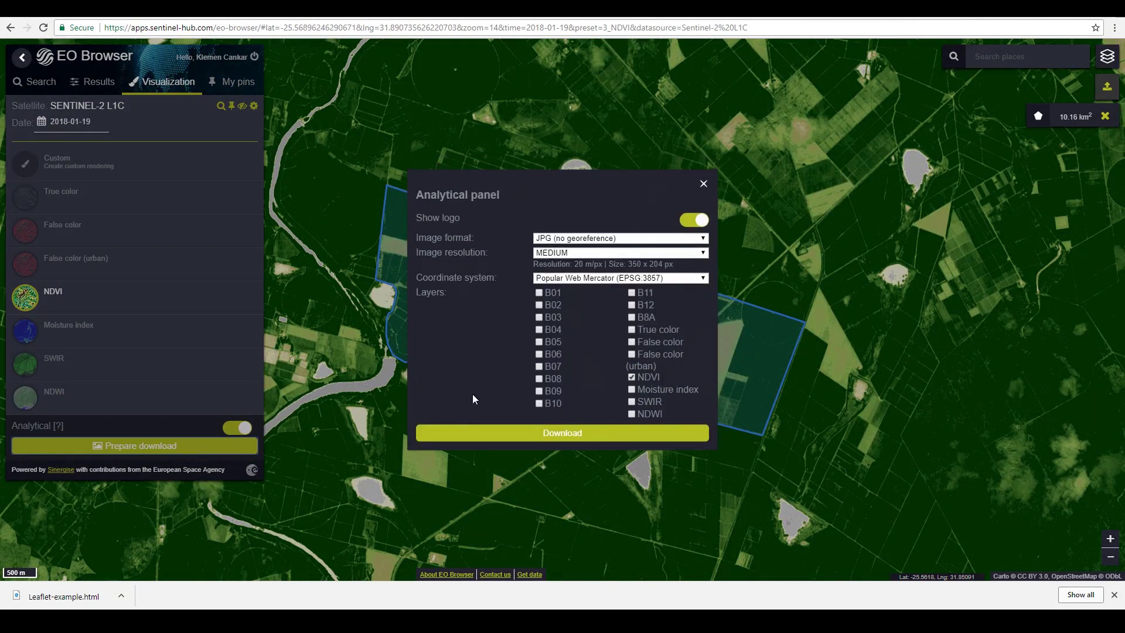
left_click(577, 238)
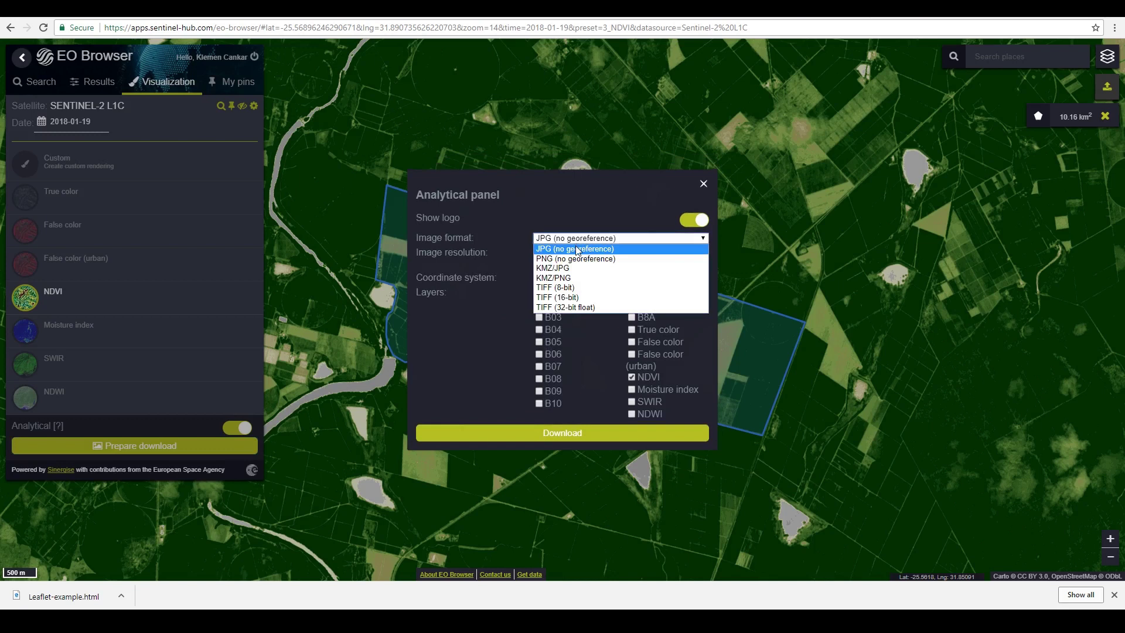
left_click(567, 297)
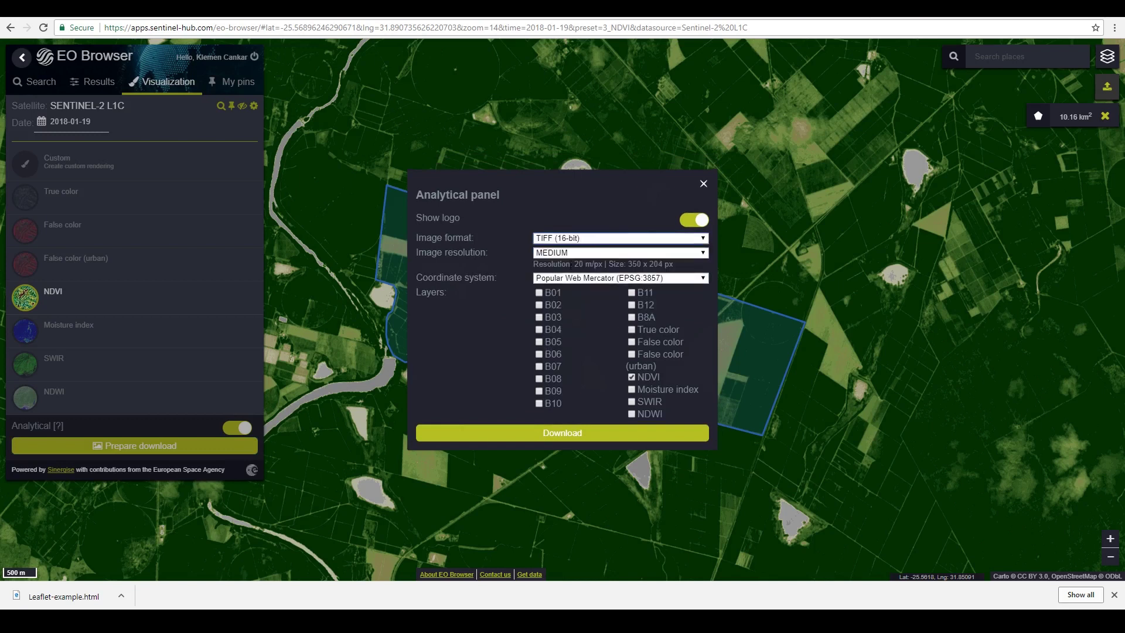
left_click(576, 255)
left_click(566, 284)
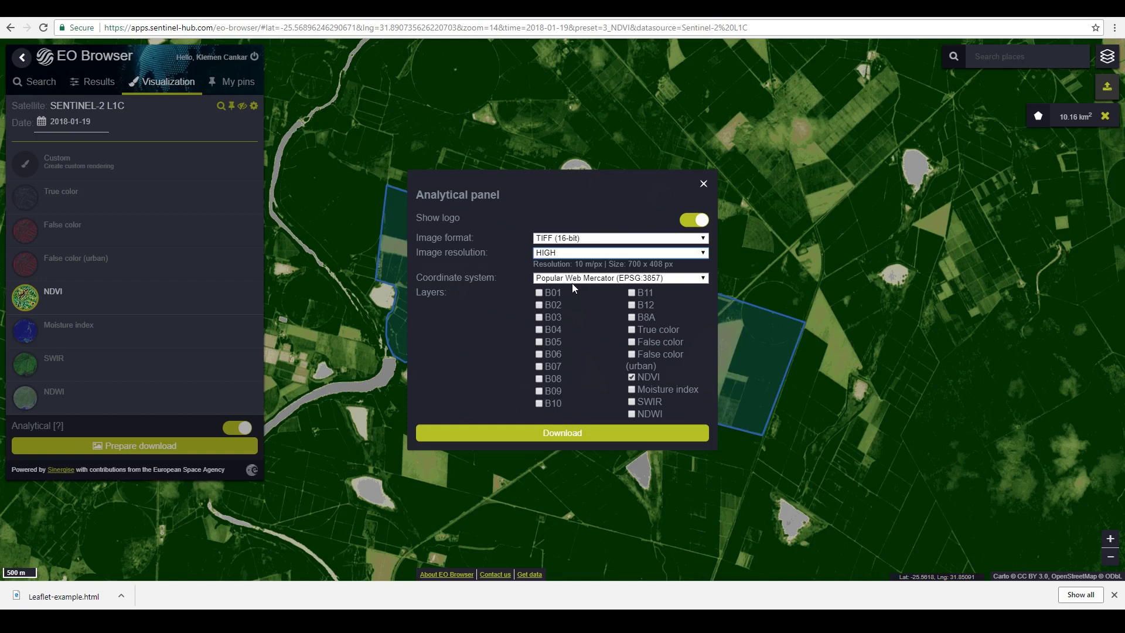
left_click(555, 432)
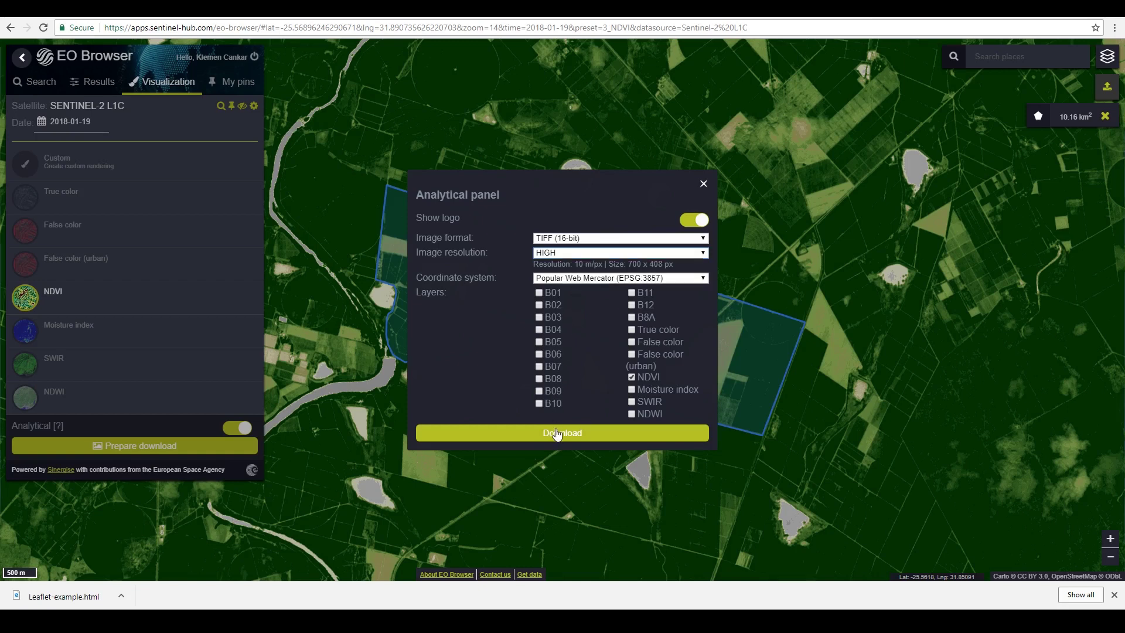